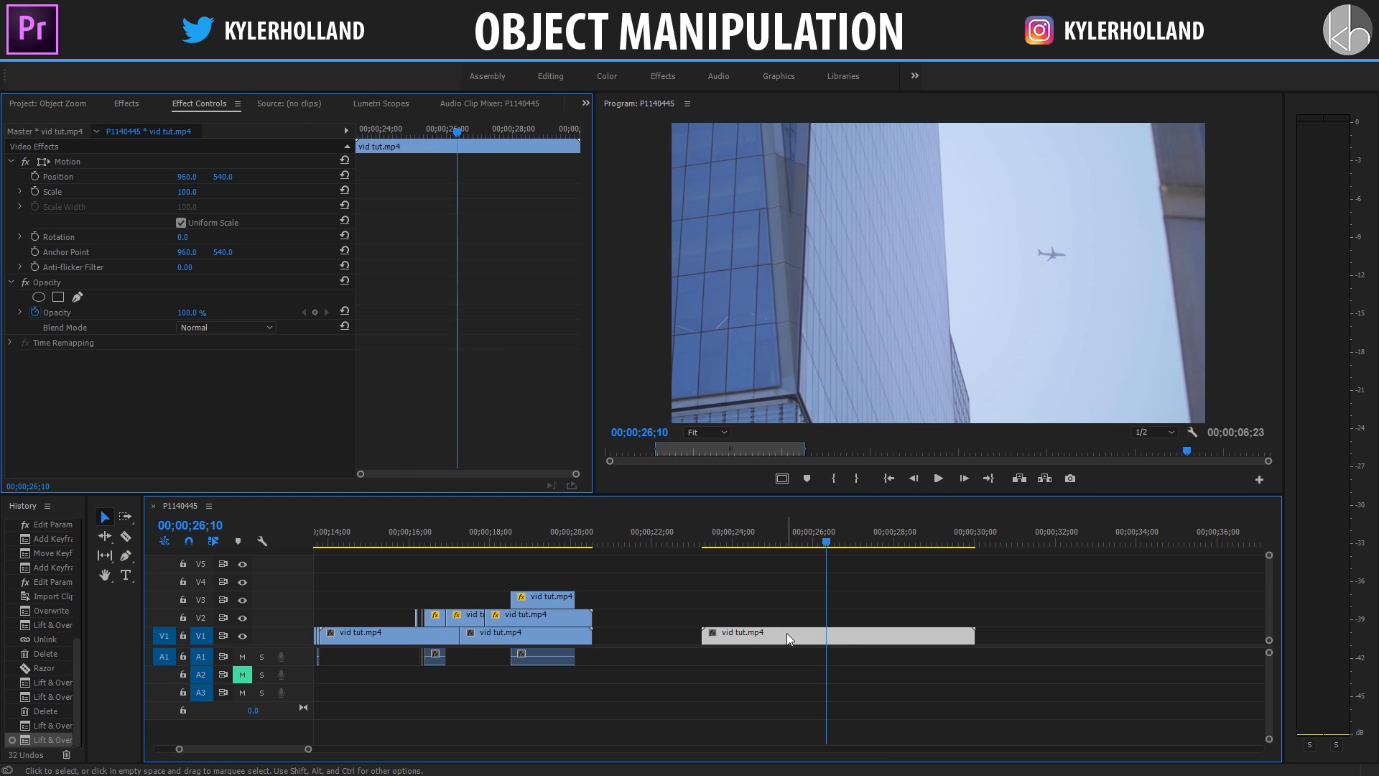
Step: Duplicate the selected airplane clip from track V1 onto track V2 directly above it
left_click_drag(823, 635, 824, 616)
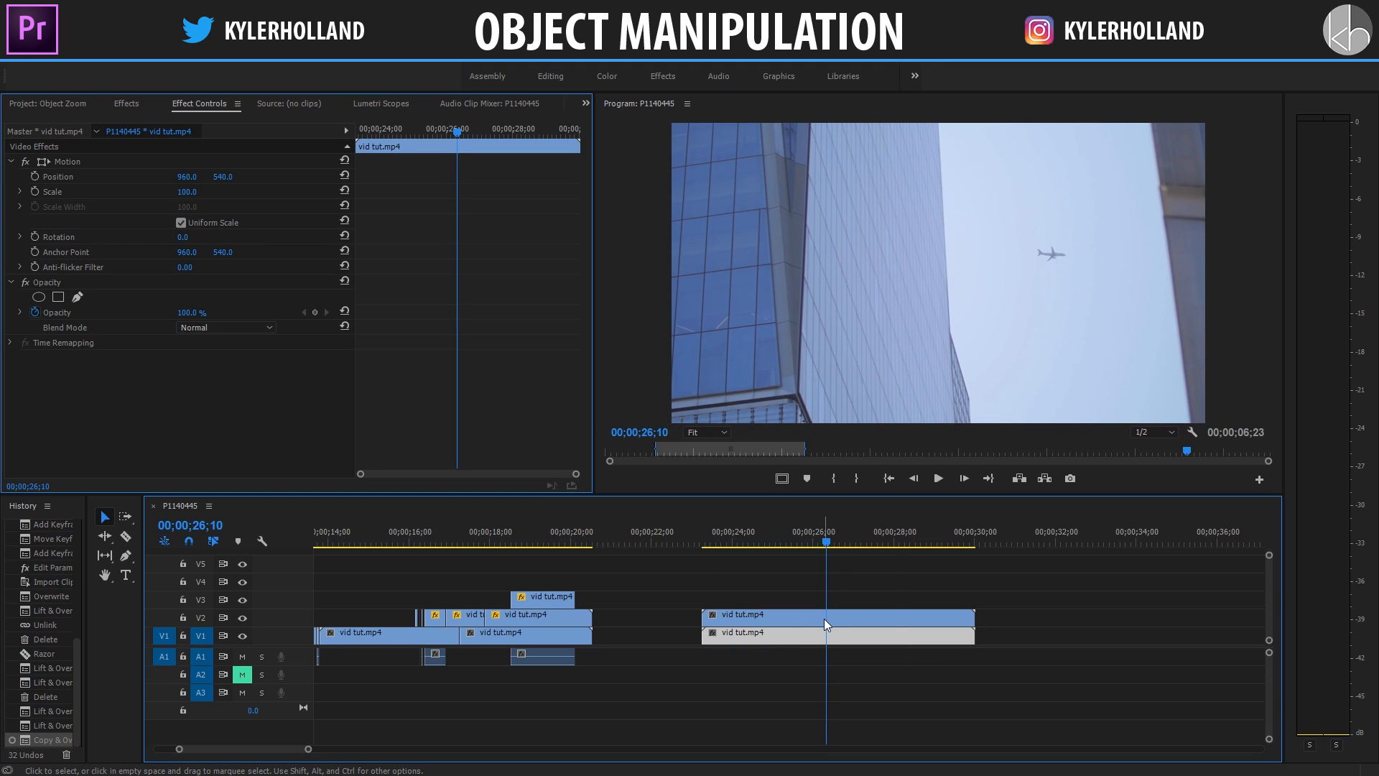
right_click(840, 636)
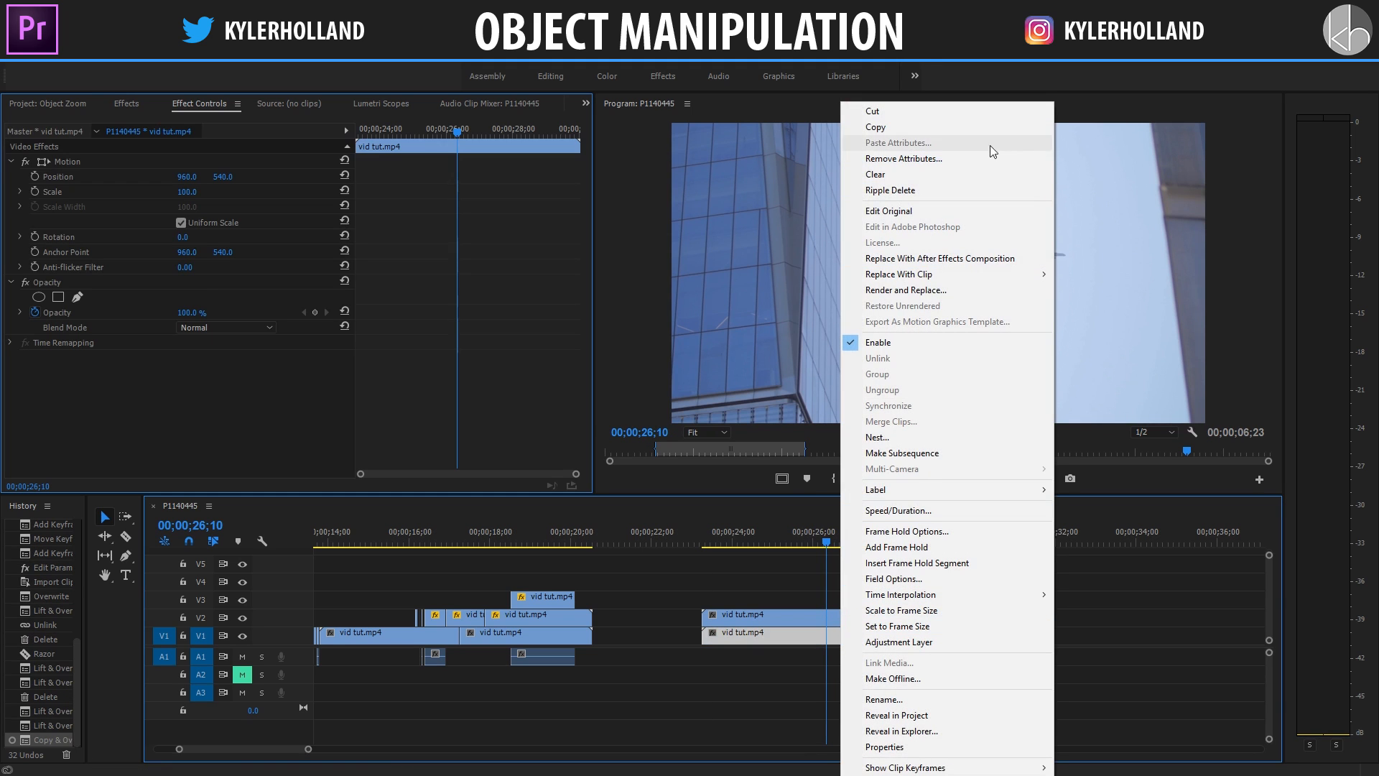
left_click(1062, 629)
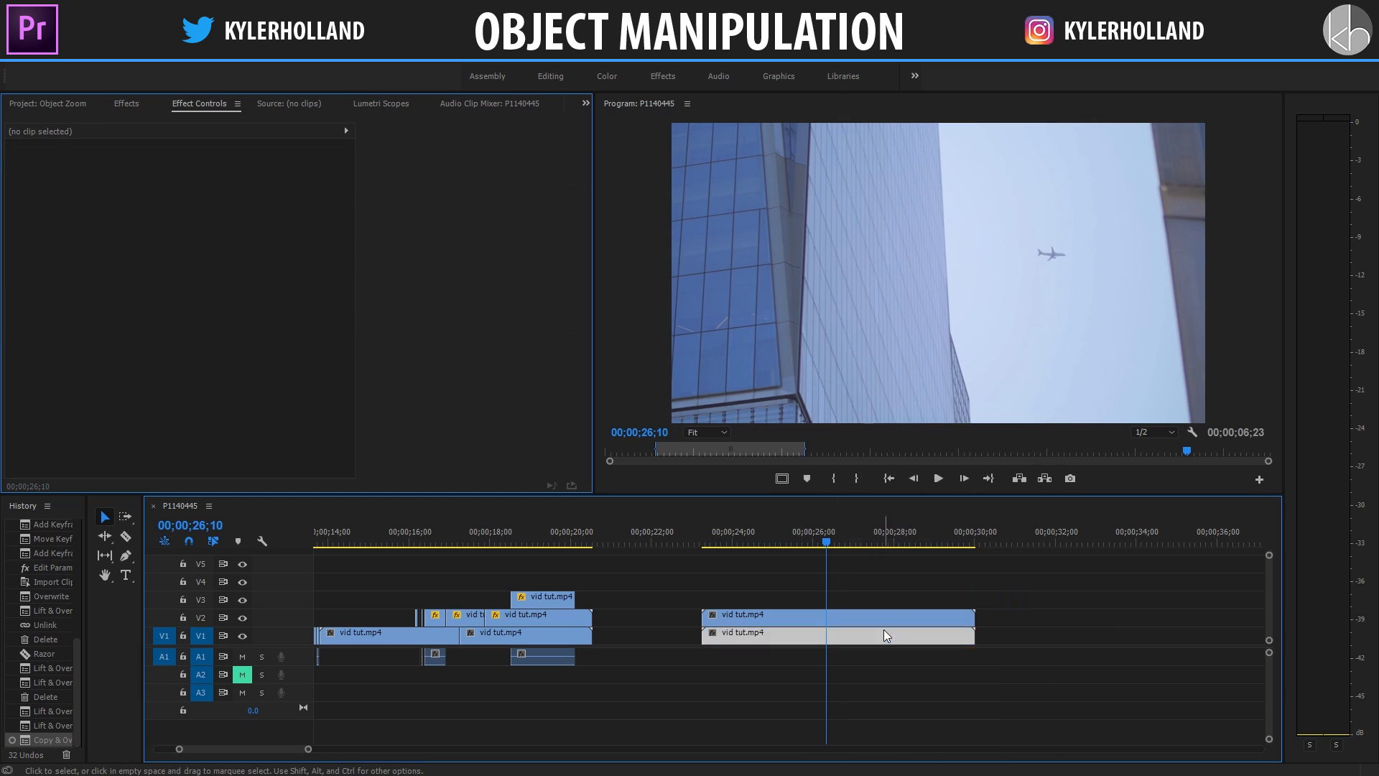
Step: Add an elliptical opacity mask to the upper clip and move it over the airplane
left_click(826, 616)
left_click(70, 286)
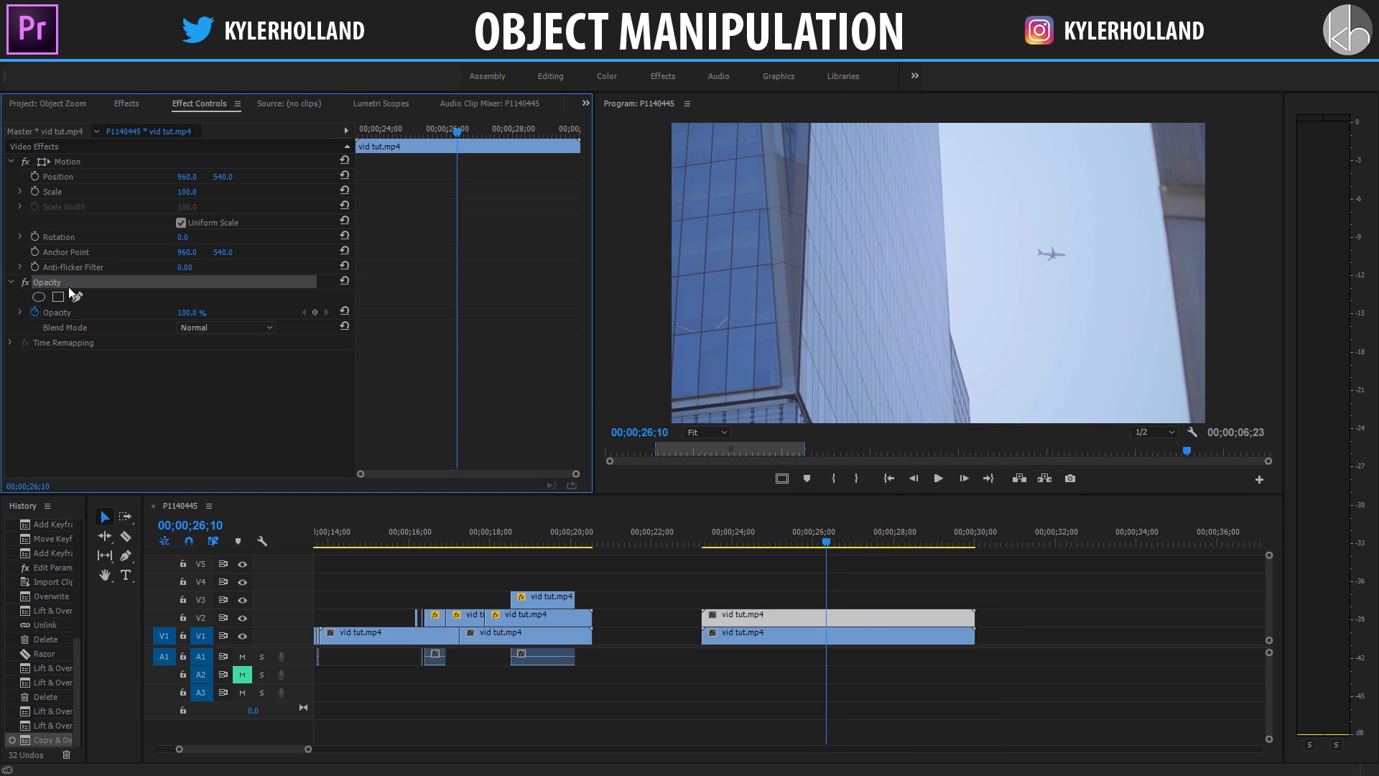
left_click(38, 301)
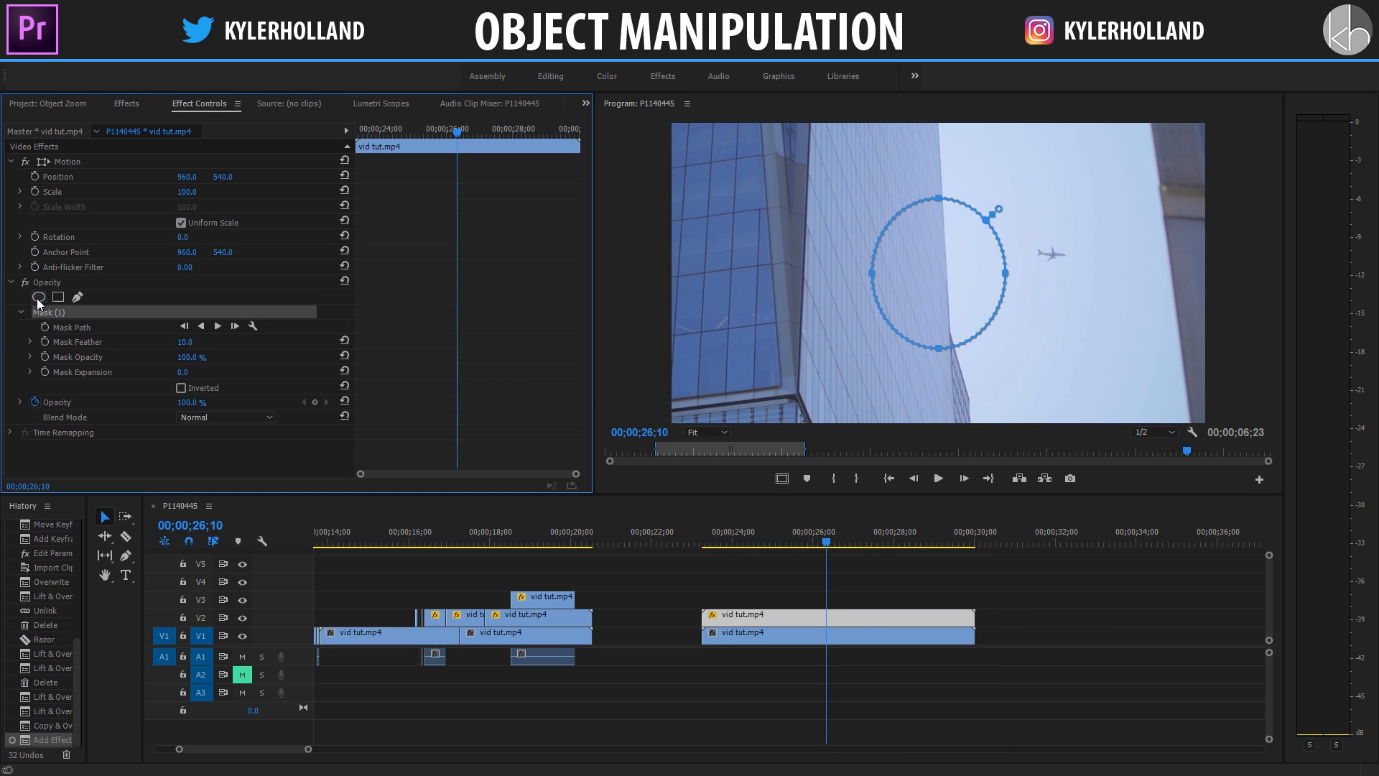
left_click(1011, 233)
left_click_drag(1058, 273, 1052, 260)
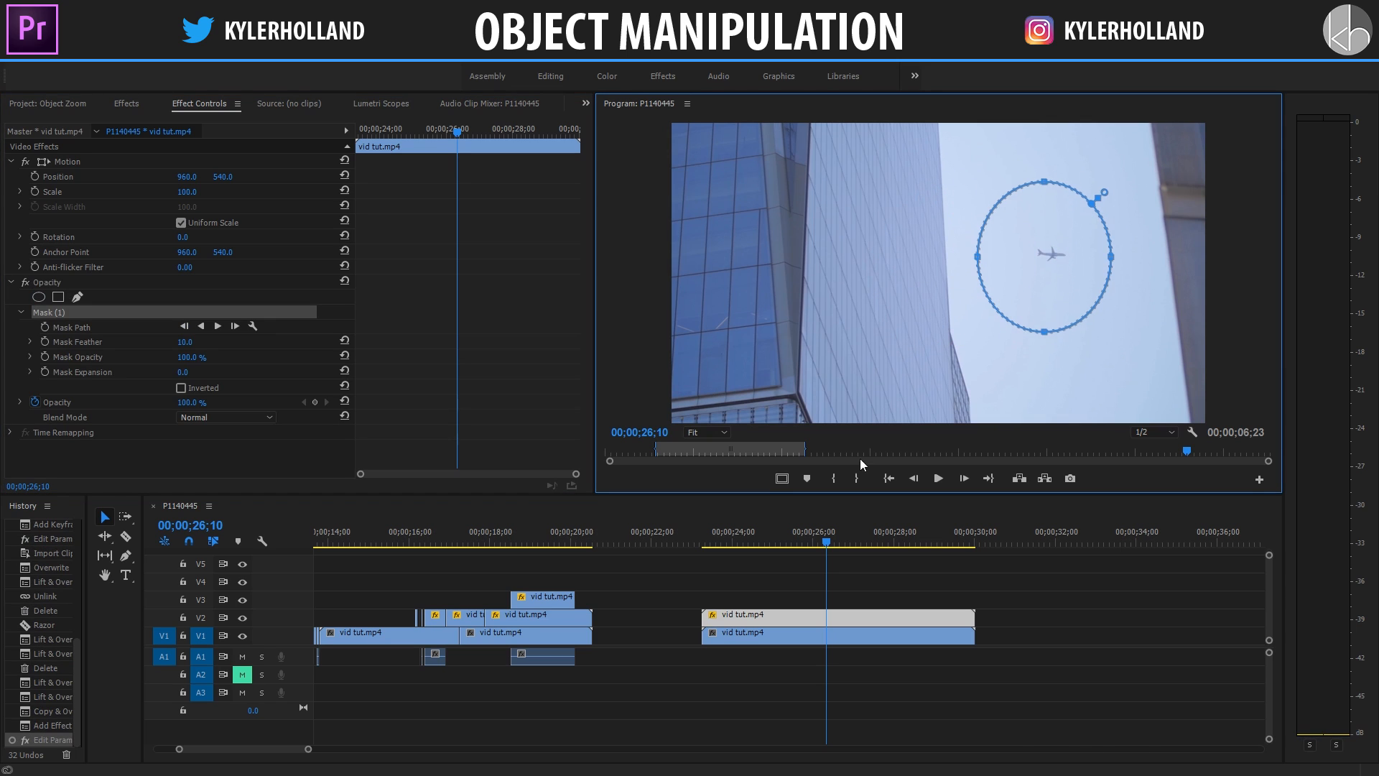
Step: Hide track V1 and shrink the elliptical mask to a small circle fitted tightly around the airplane
left_click(242, 636)
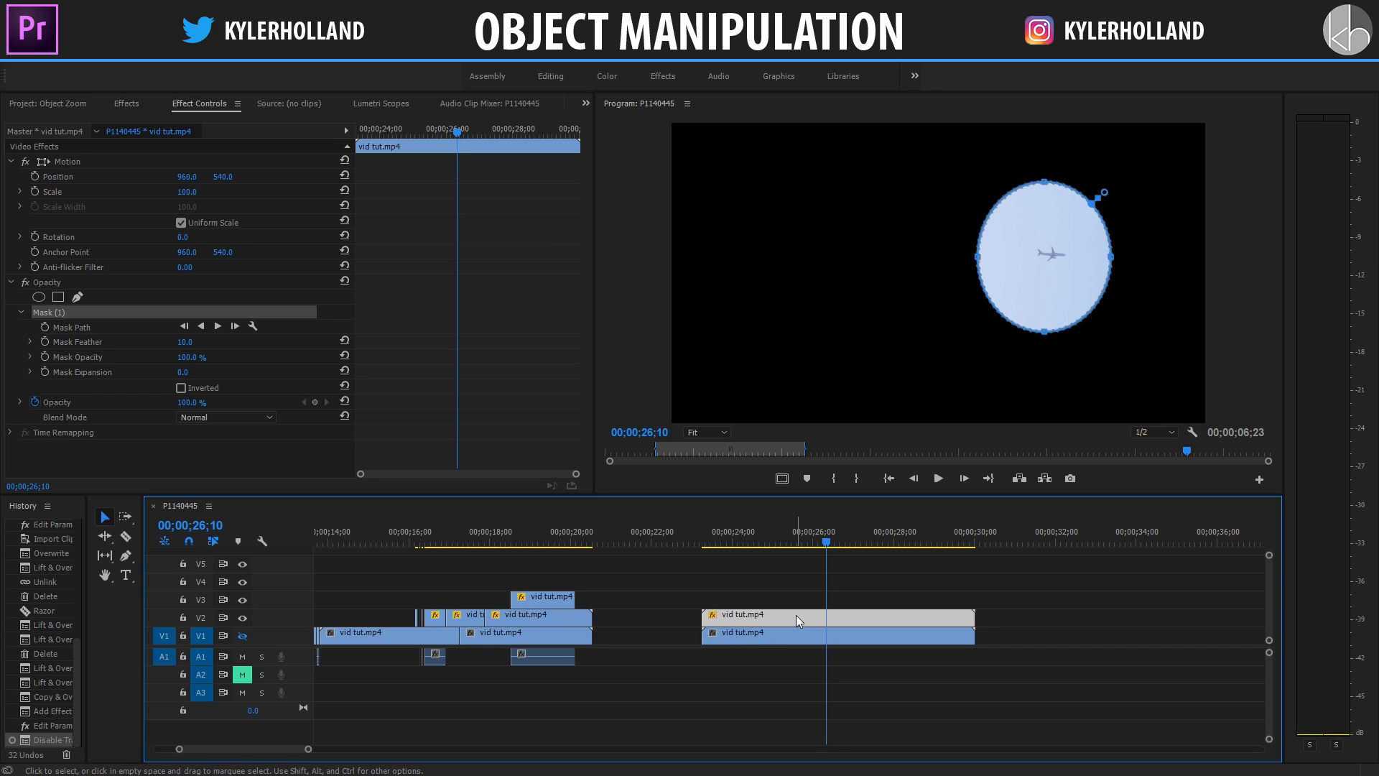
left_click_drag(979, 257, 1076, 257)
left_click_drag(1051, 335, 1050, 280)
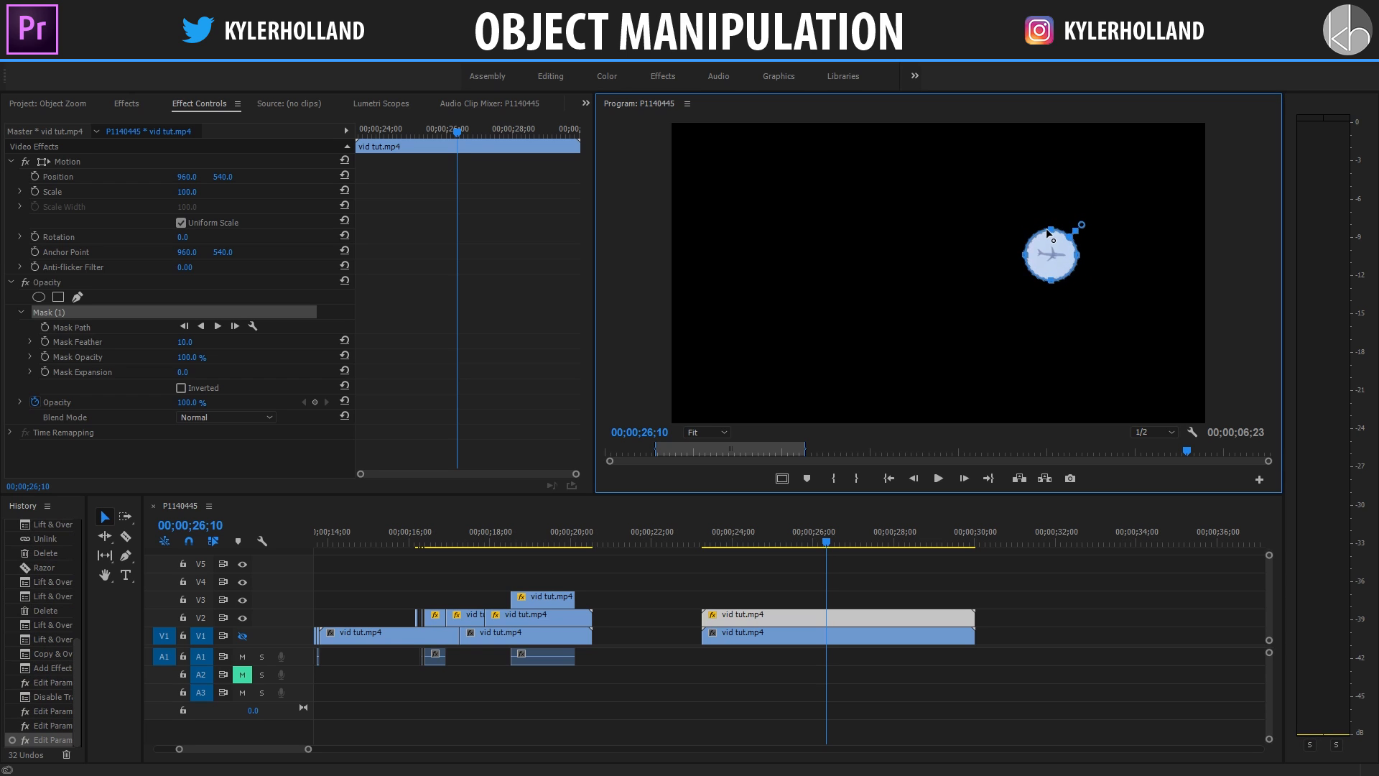
left_click_drag(1046, 225, 1050, 231)
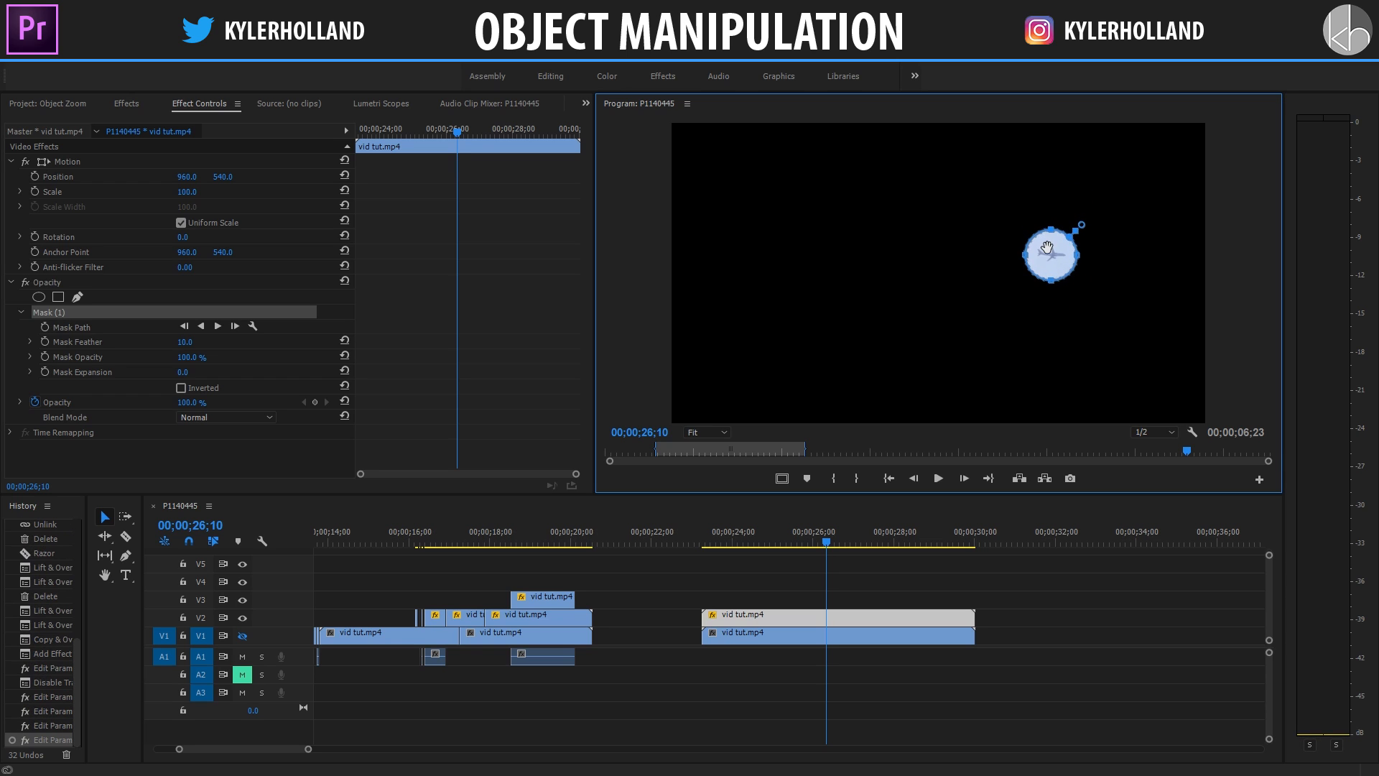
Step: Set the mask feather to 25
left_click(193, 341)
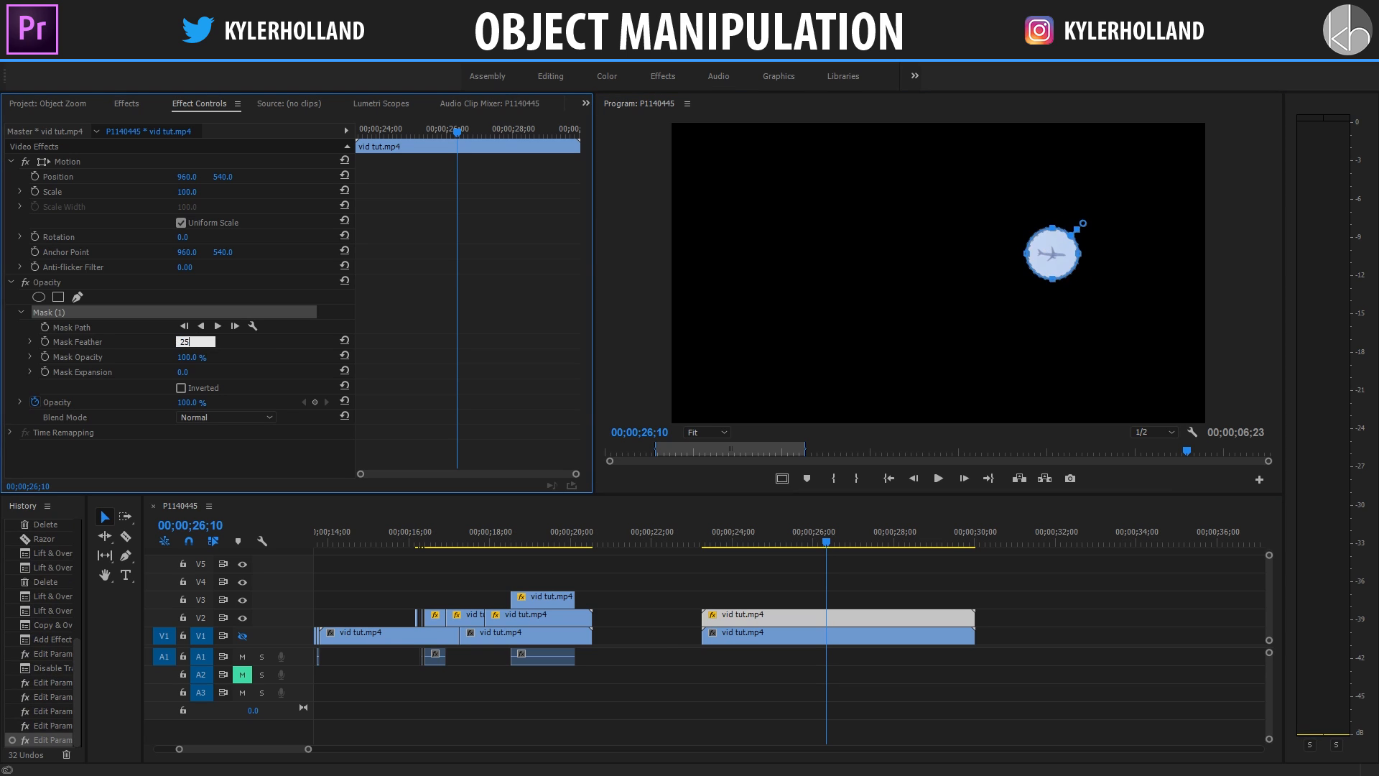
type("25")
key("Return")
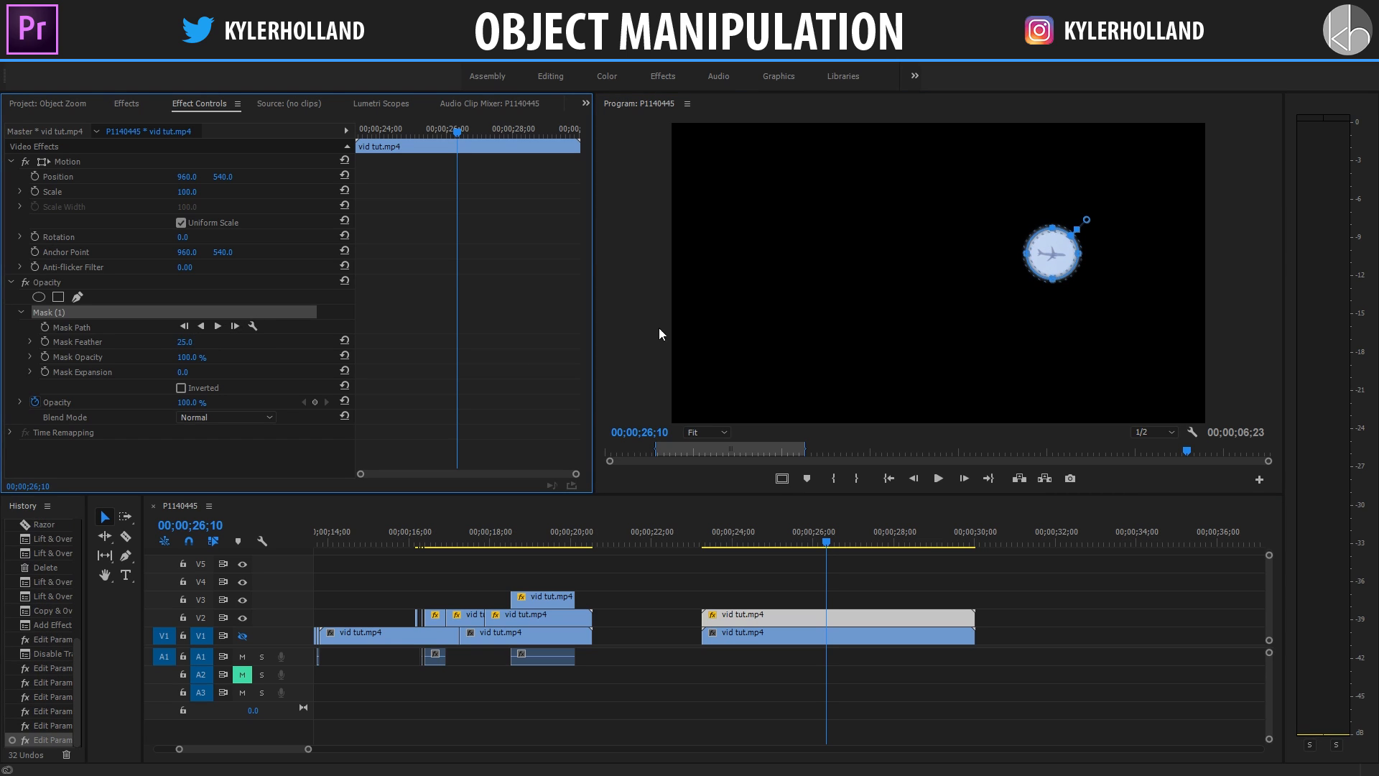
Step: Start Mask Path keyframing at 00;00;26;03, and at 00;00;23;27 move the mask onto the airplane
mouse_move(830, 540)
left_mouse_down()
mouse_move(711, 529)
mouse_move(848, 529)
mouse_move(819, 524)
left_mouse_up()
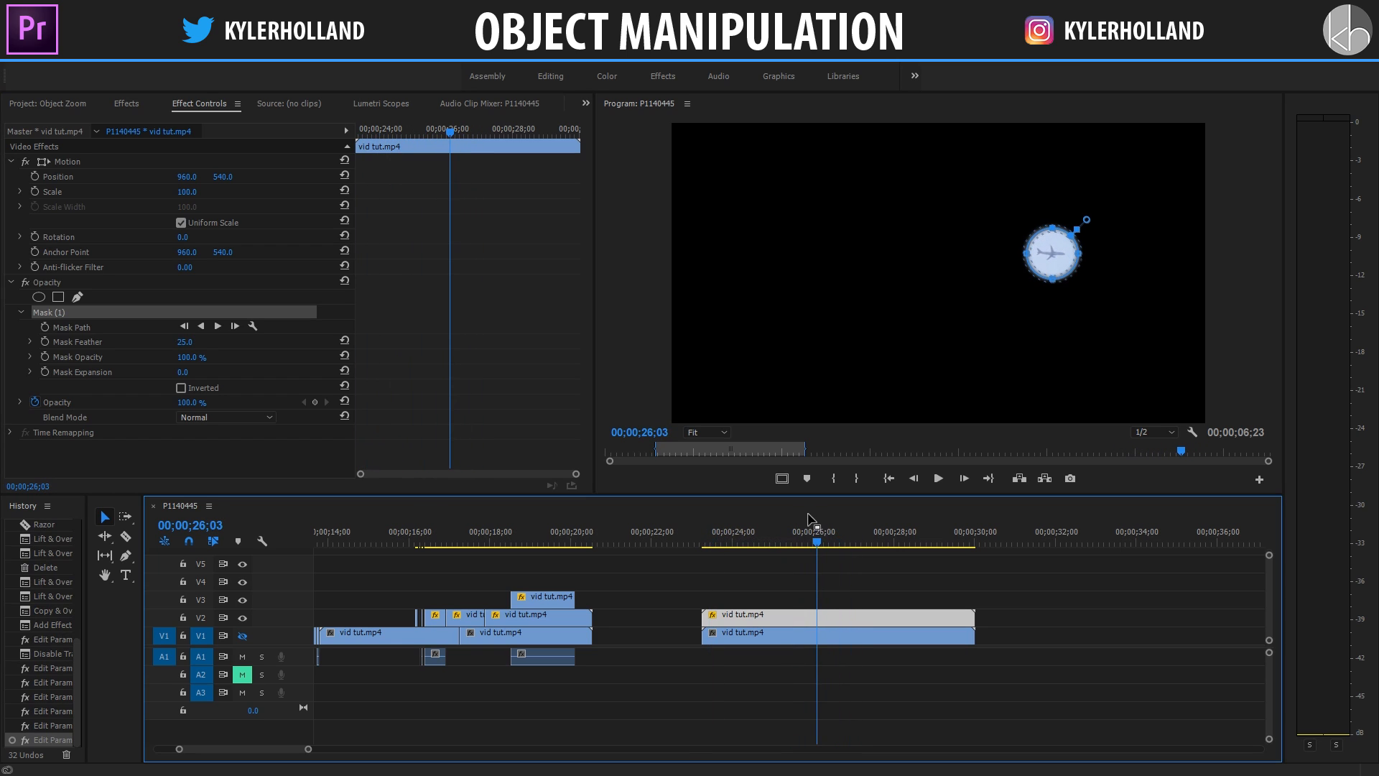
left_click(48, 327)
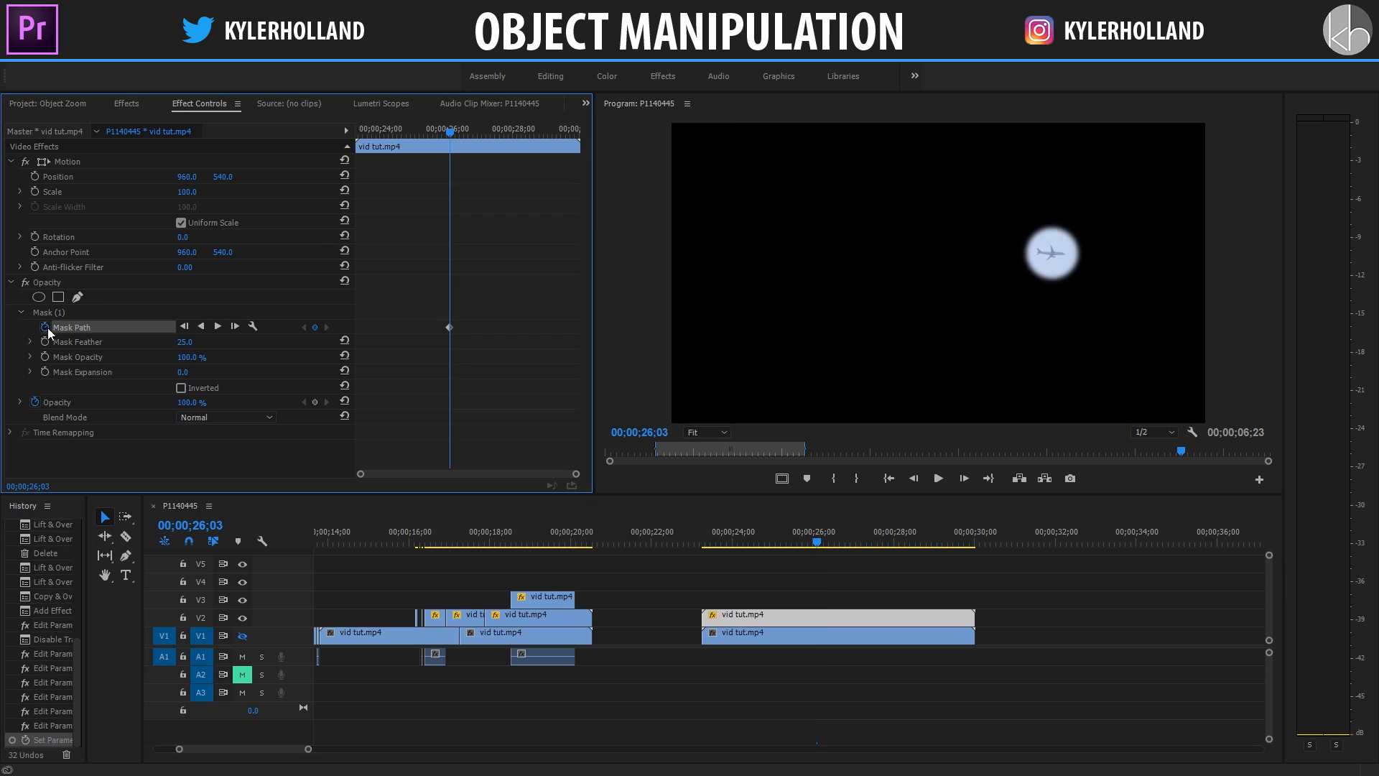
left_click(824, 540)
left_click_drag(824, 540, 727, 530)
left_click(61, 313)
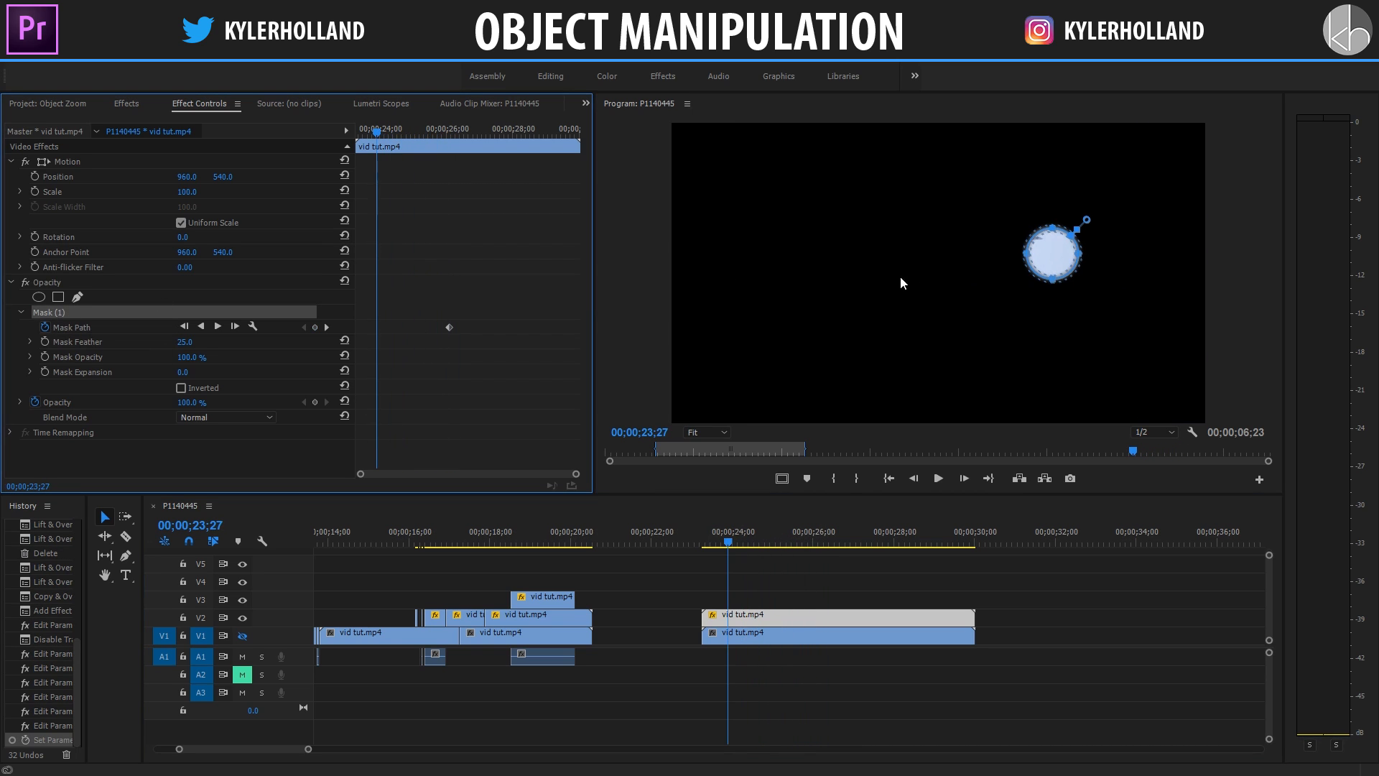
left_click_drag(1054, 254, 1030, 237)
Step: Keyframe the mask's position over the airplane at four more points in the clip, including 00;00;25;23 and 00;00;24;17
left_click_drag(726, 539, 935, 536)
left_click_drag(1052, 249, 1052, 256)
left_click_drag(937, 532, 892, 532)
left_click_drag(1054, 259, 1057, 254)
left_click_drag(892, 537, 803, 539)
left_click_drag(1044, 253, 1045, 253)
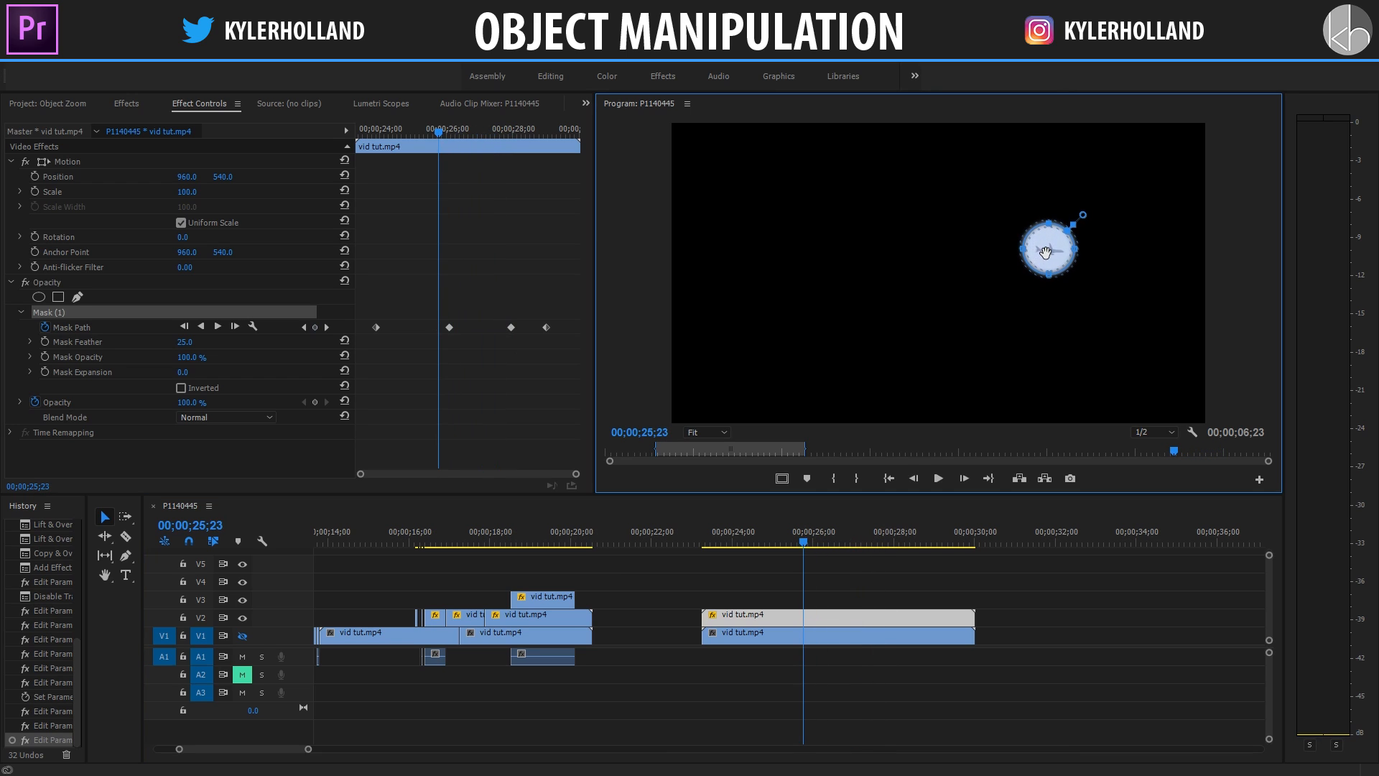
left_click_drag(803, 540, 756, 540)
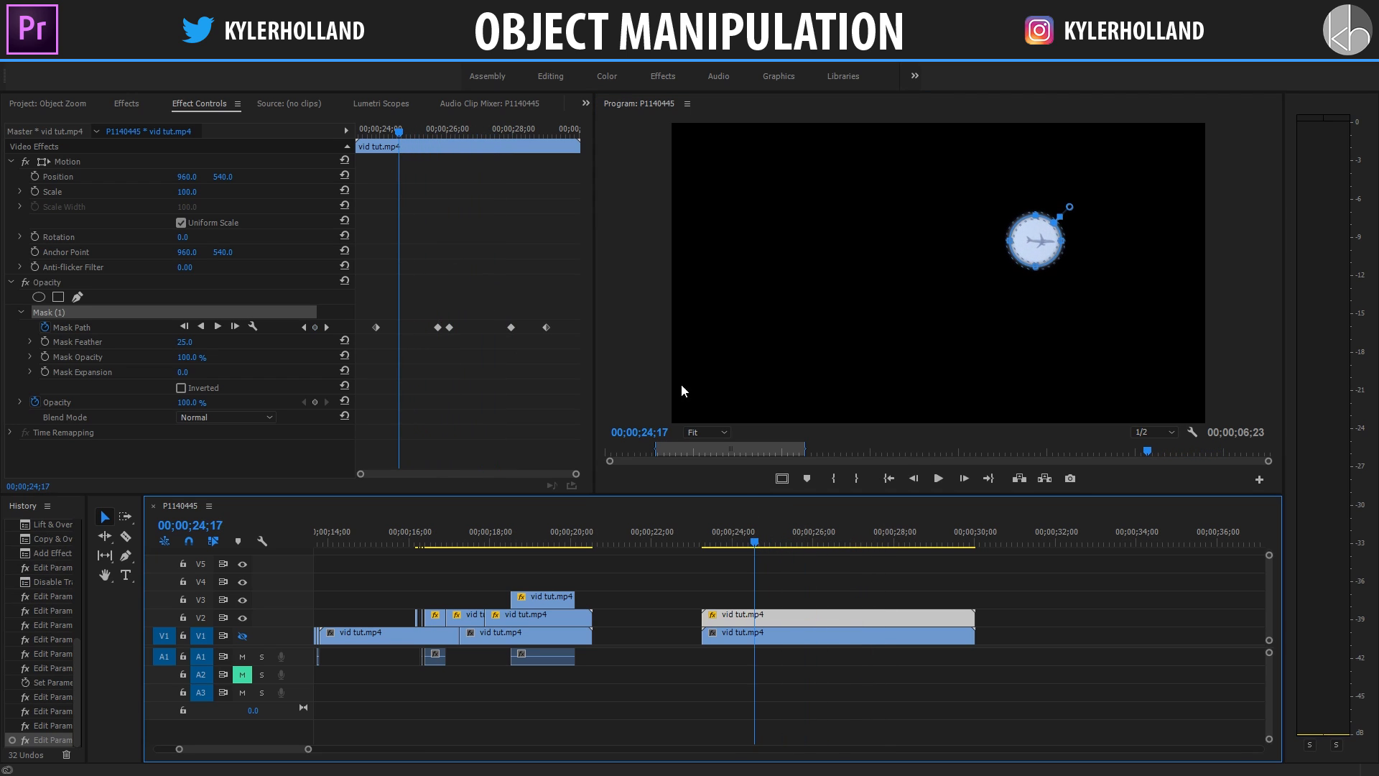
left_click_drag(1052, 230, 1058, 232)
Step: Check the mask tracking by scrubbing to 00;00;25;09 and make track V1 visible again
left_click(764, 540)
left_click_drag(764, 543, 784, 543)
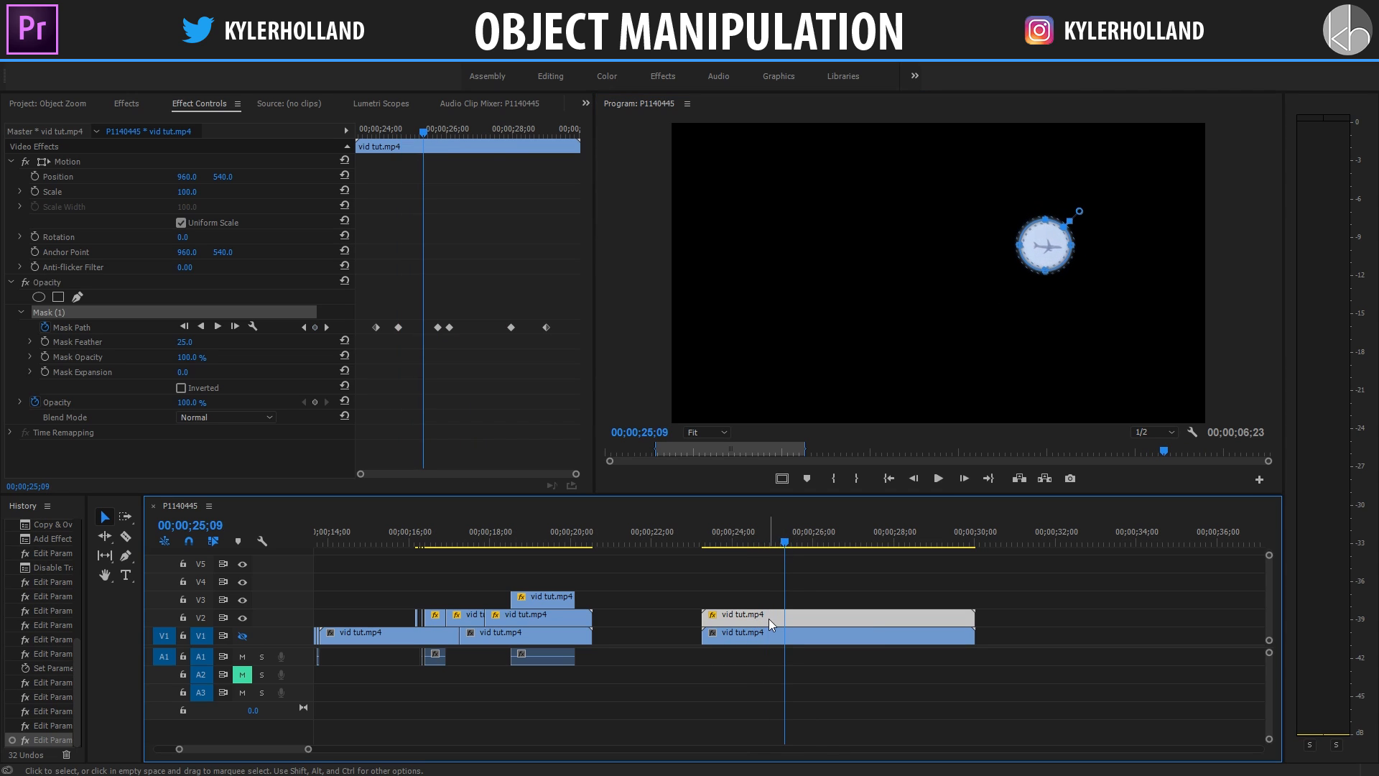
left_click(761, 640)
left_click(242, 635)
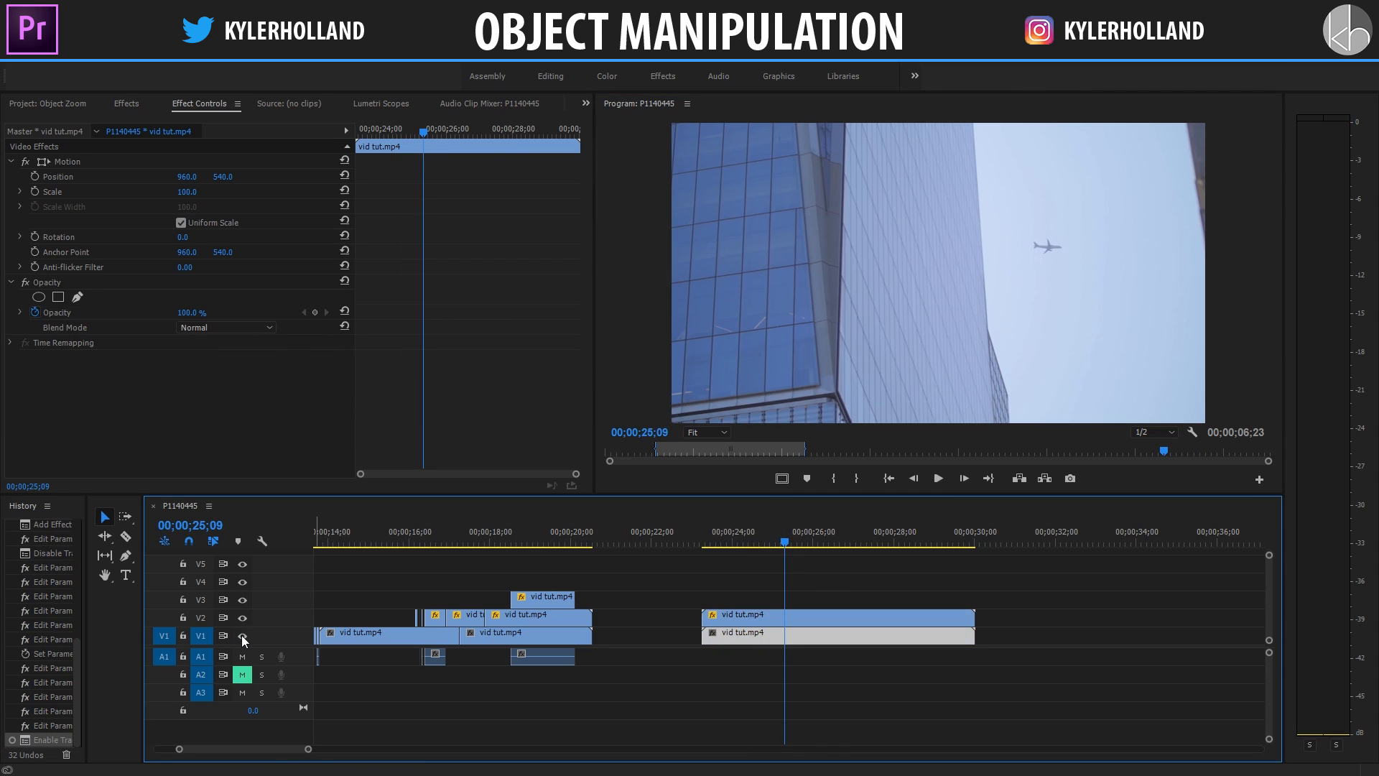
Step: Enlarge the masked V2 clip to a scale of 218 and set its position to 581, 658
left_click(784, 619)
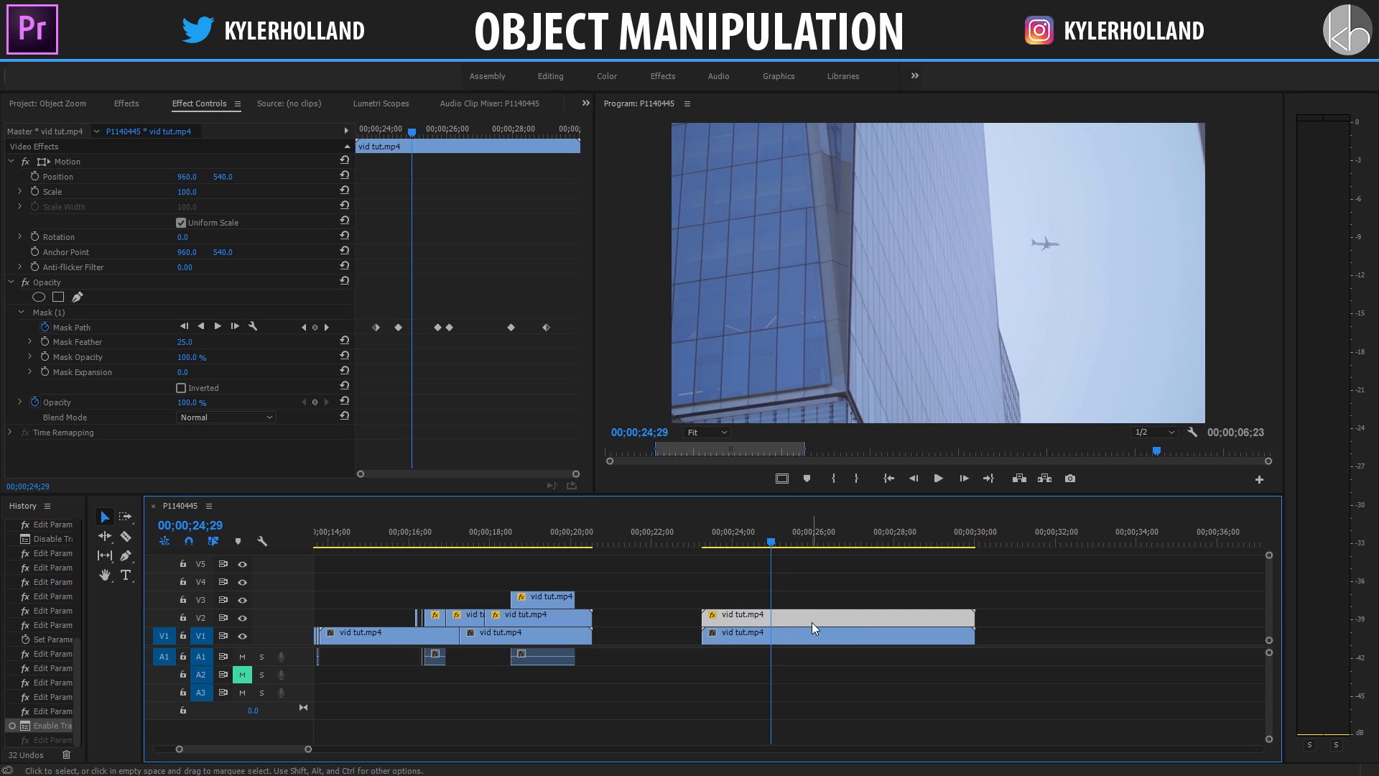
left_click_drag(187, 192, 0, 177)
left_click_drag(230, 178, 315, 177)
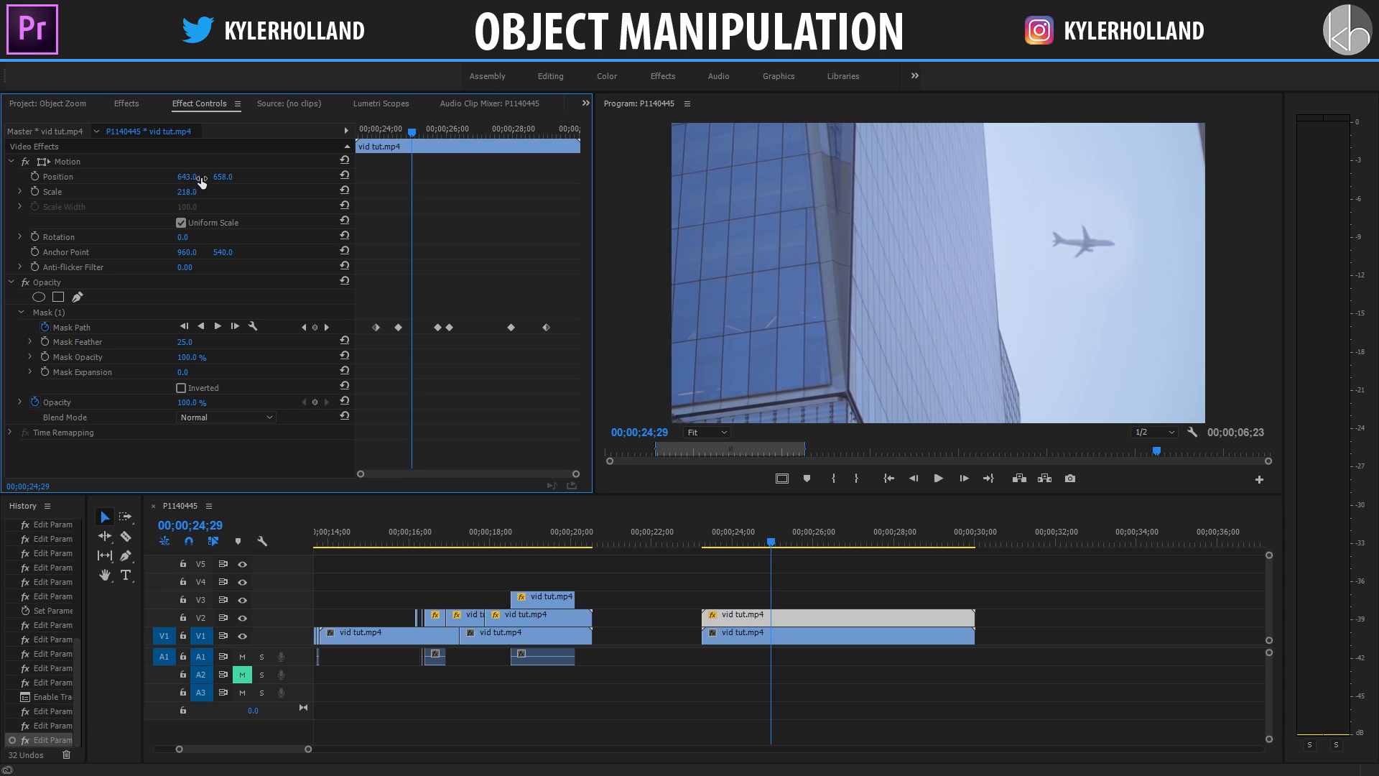
left_click_drag(187, 177, 146, 176)
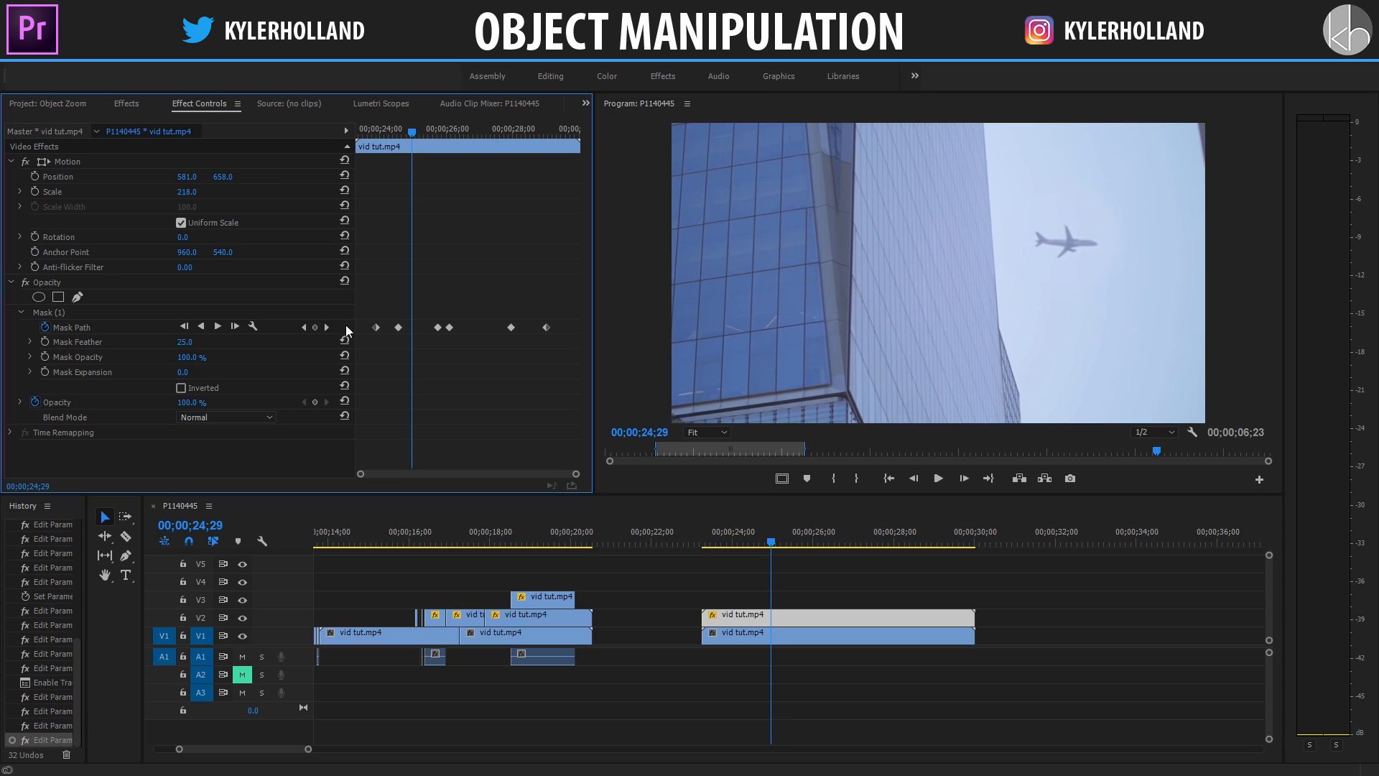
Step: Play the enlarged airplane sequence and step forward to 00;00;27;21, examining how the mask edge blends with the building
left_click(717, 540)
key("space")
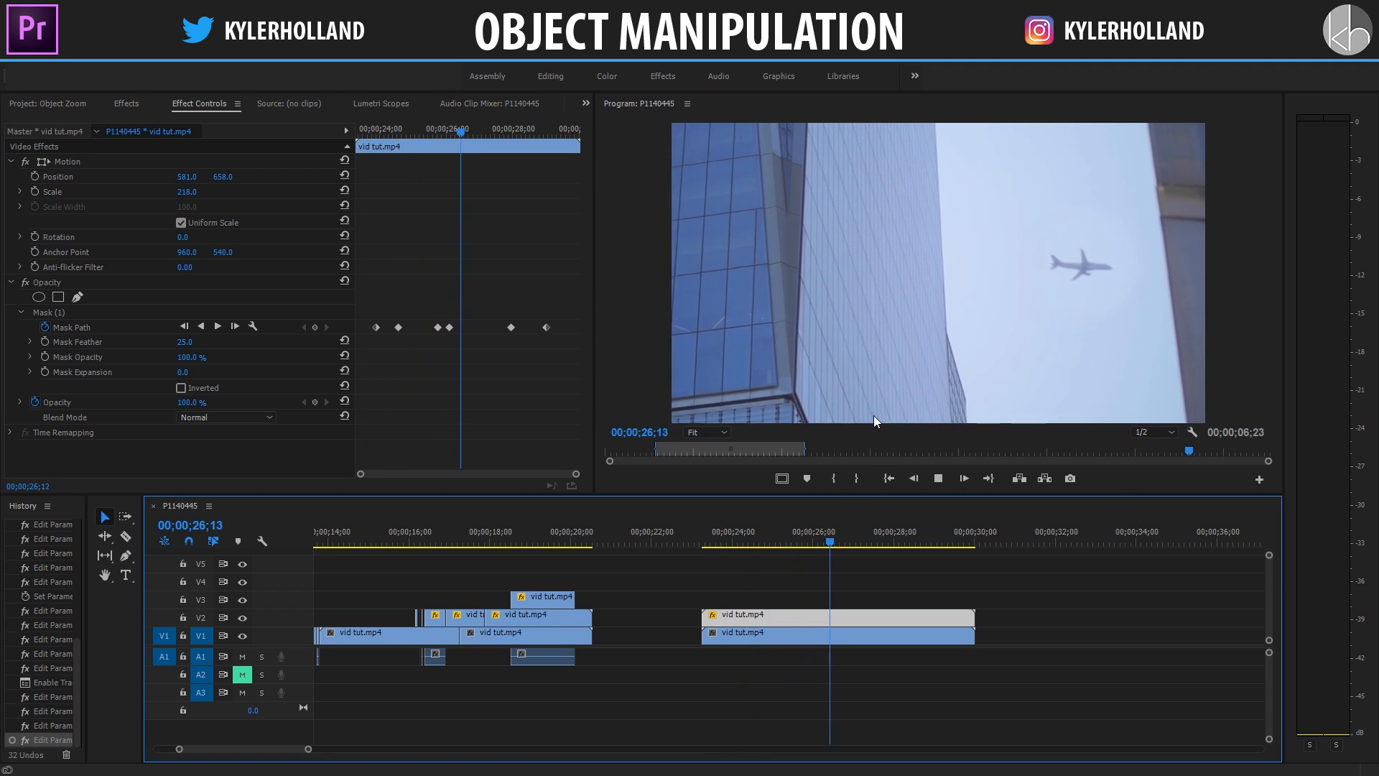
key("space")
key("Right")
key("Right")
key("Right")
key("Right")
key("Right")
key("Right")
key("Right")
key("Right")
key("Right")
key("Right")
key("Right")
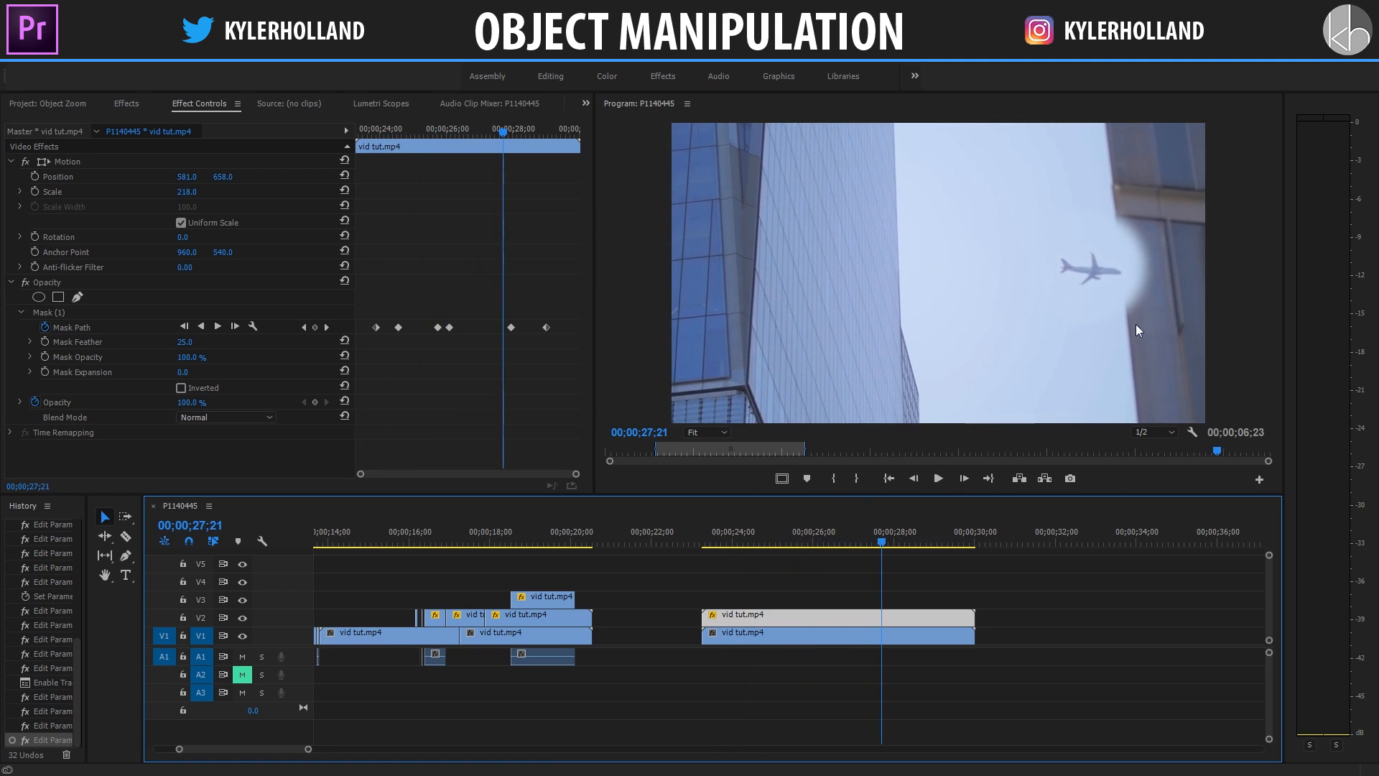
Step: Split the masked V2 clip at 00;00;24;22 and delete the portion before the cut
mouse_move(787, 548)
left_mouse_down()
mouse_move(786, 560)
mouse_move(808, 554)
mouse_move(780, 569)
left_mouse_up()
left_click(798, 612)
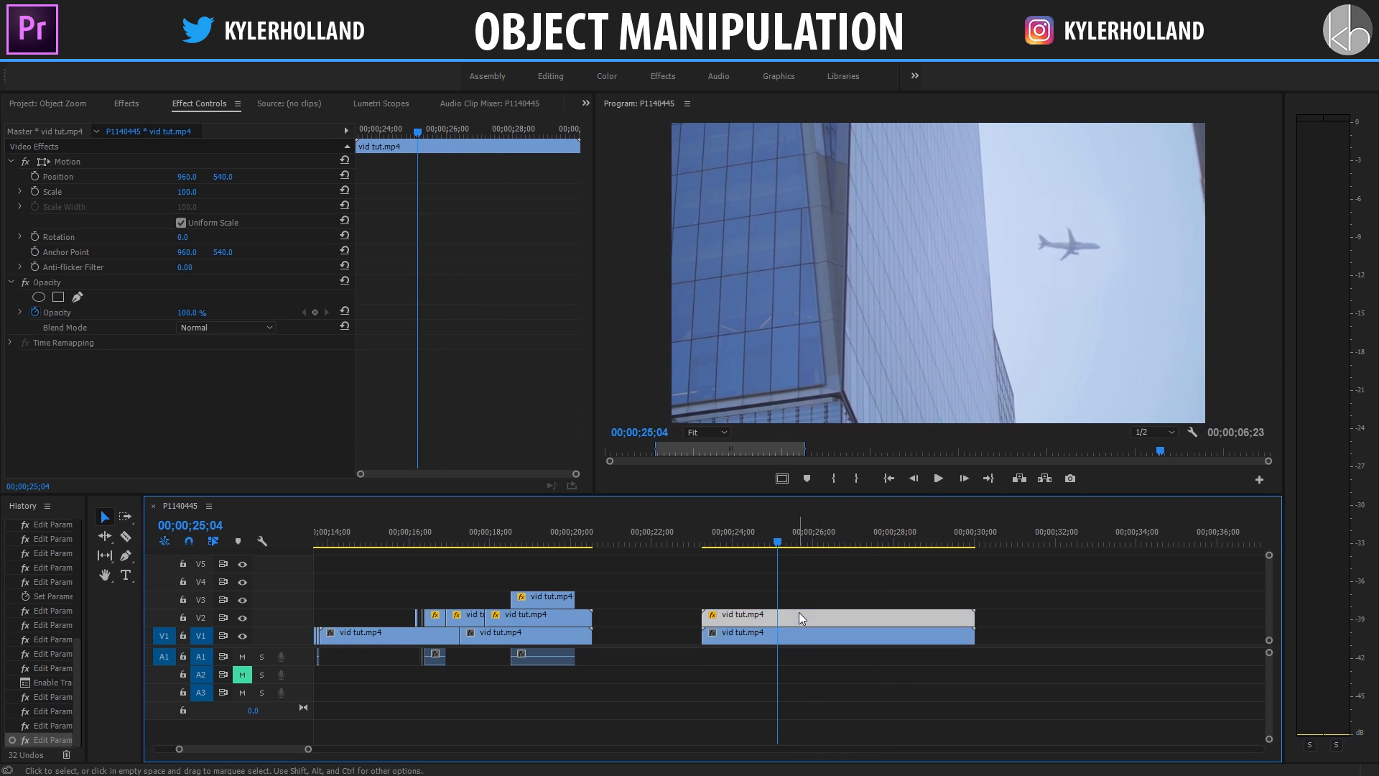
left_click(781, 549)
mouse_move(776, 546)
left_mouse_down()
mouse_move(750, 543)
mouse_move(764, 539)
left_mouse_up()
key("c")
left_click(762, 622)
key("v")
left_click(736, 621)
key("Delete")
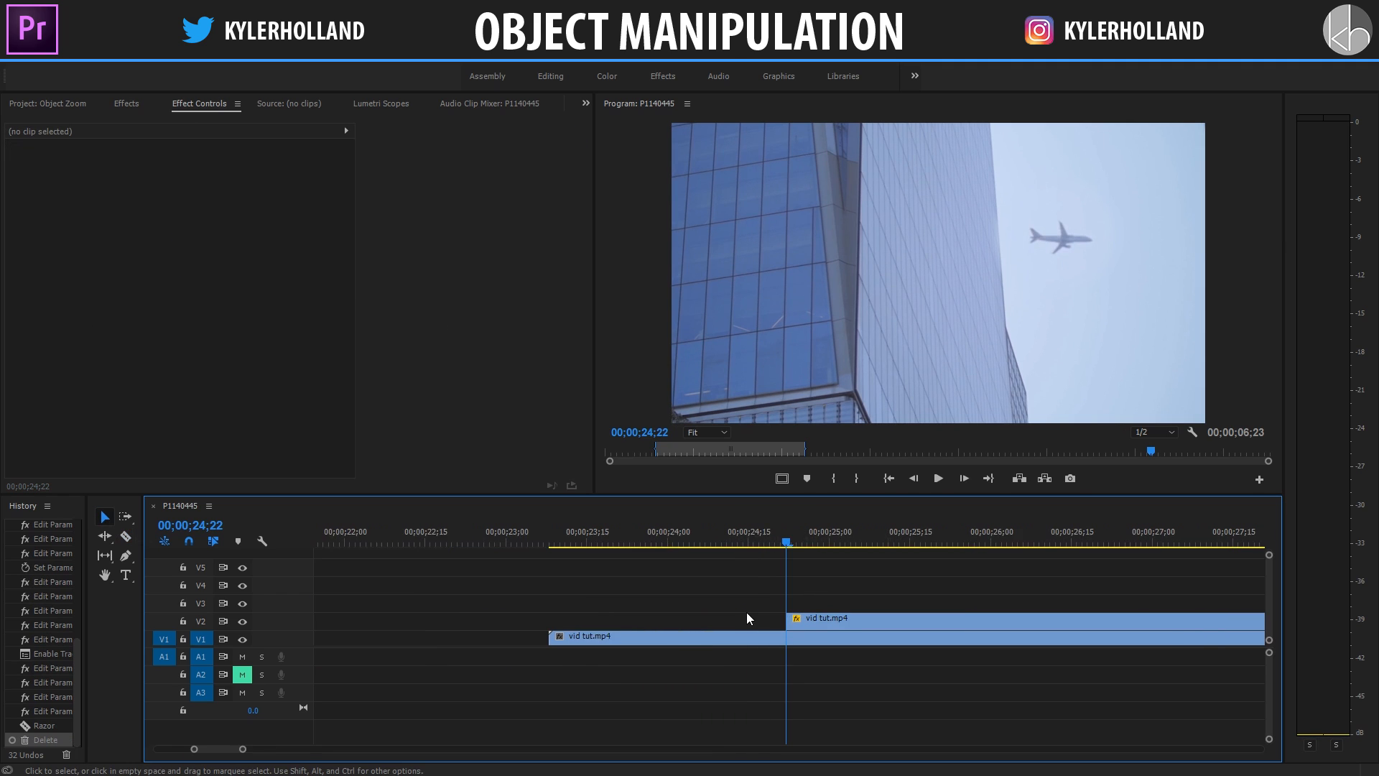
Step: Split the remaining V2 clip at 00;00;24;28 to isolate a short opening segment
key("=")
left_click(853, 540)
key("c")
left_click(852, 623)
key("b")
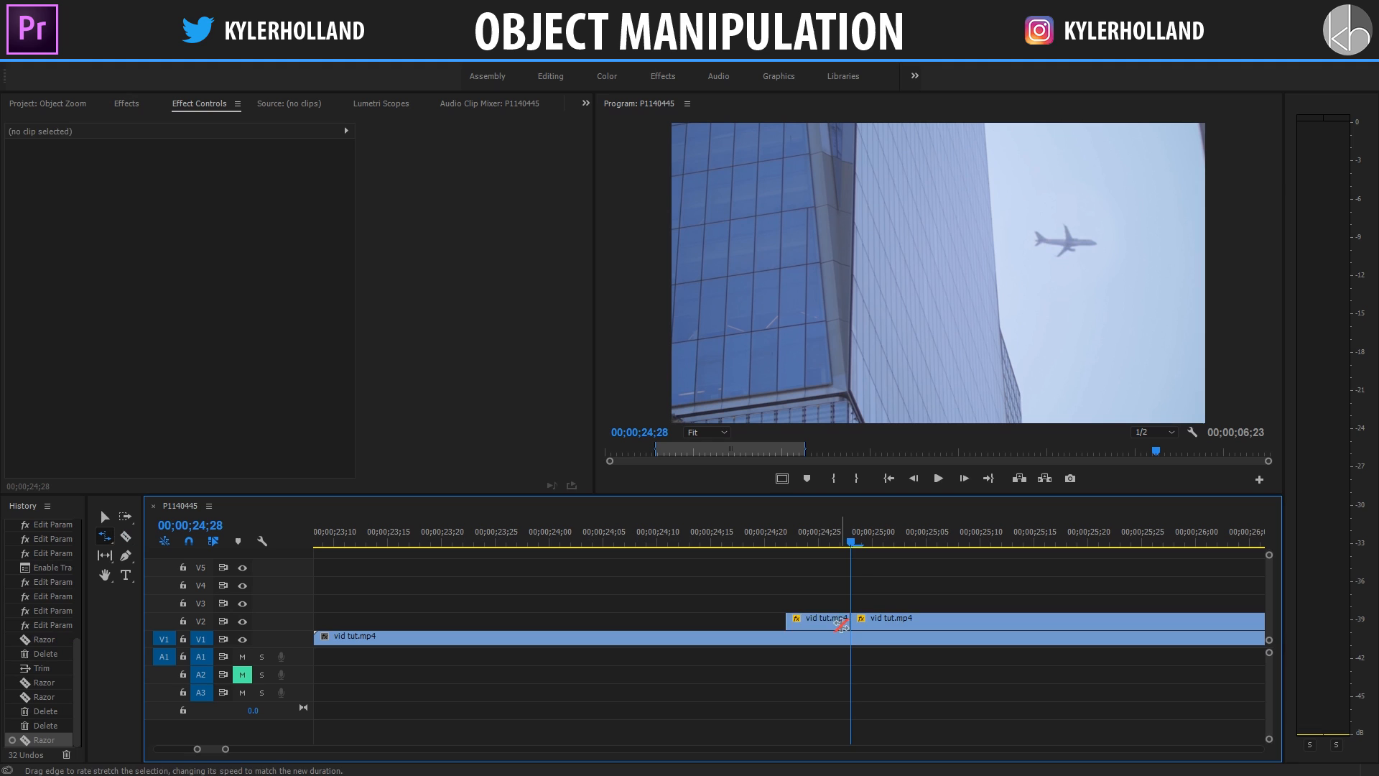
Step: Find the Directional Blur effect and apply it to the short opening segment on V2
left_click(842, 624)
left_click(126, 104)
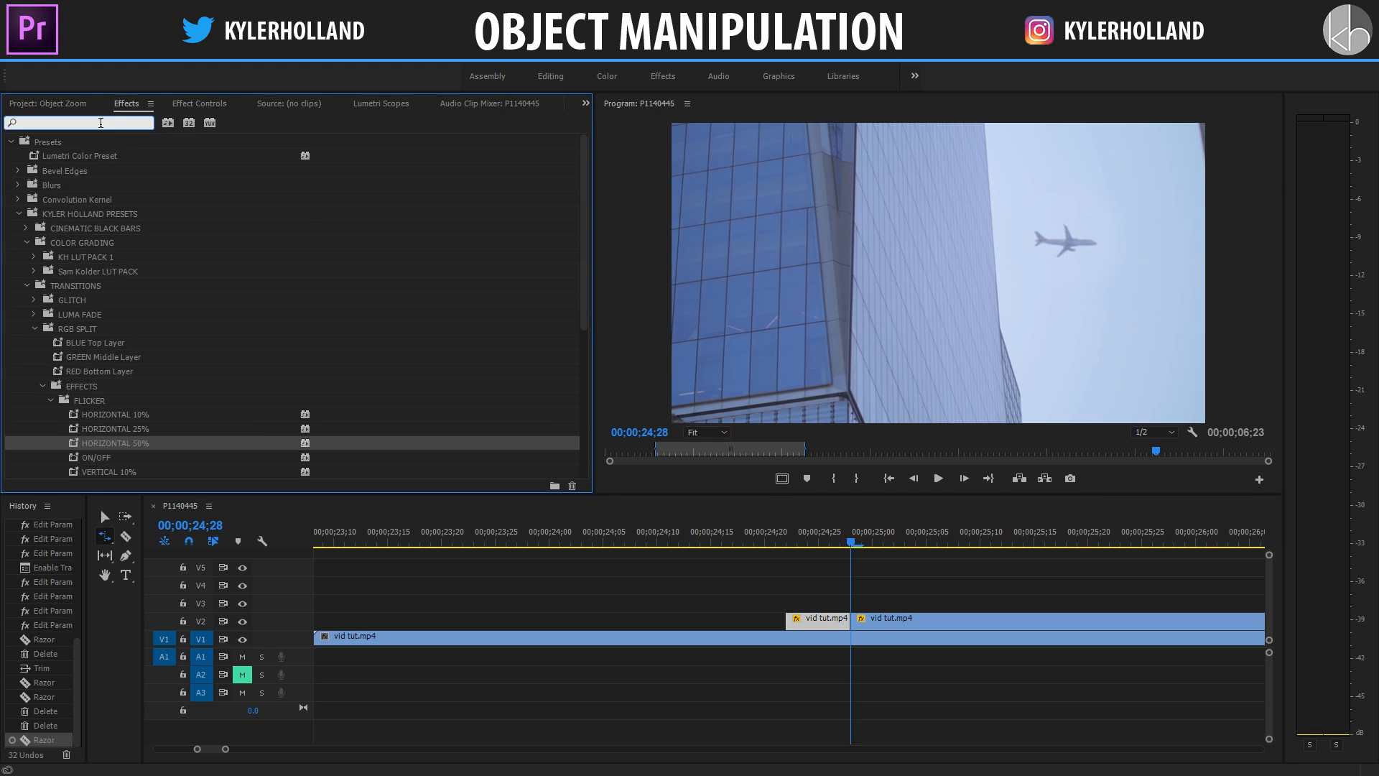
type("dir")
left_click_drag(120, 228, 819, 621)
left_click(820, 538)
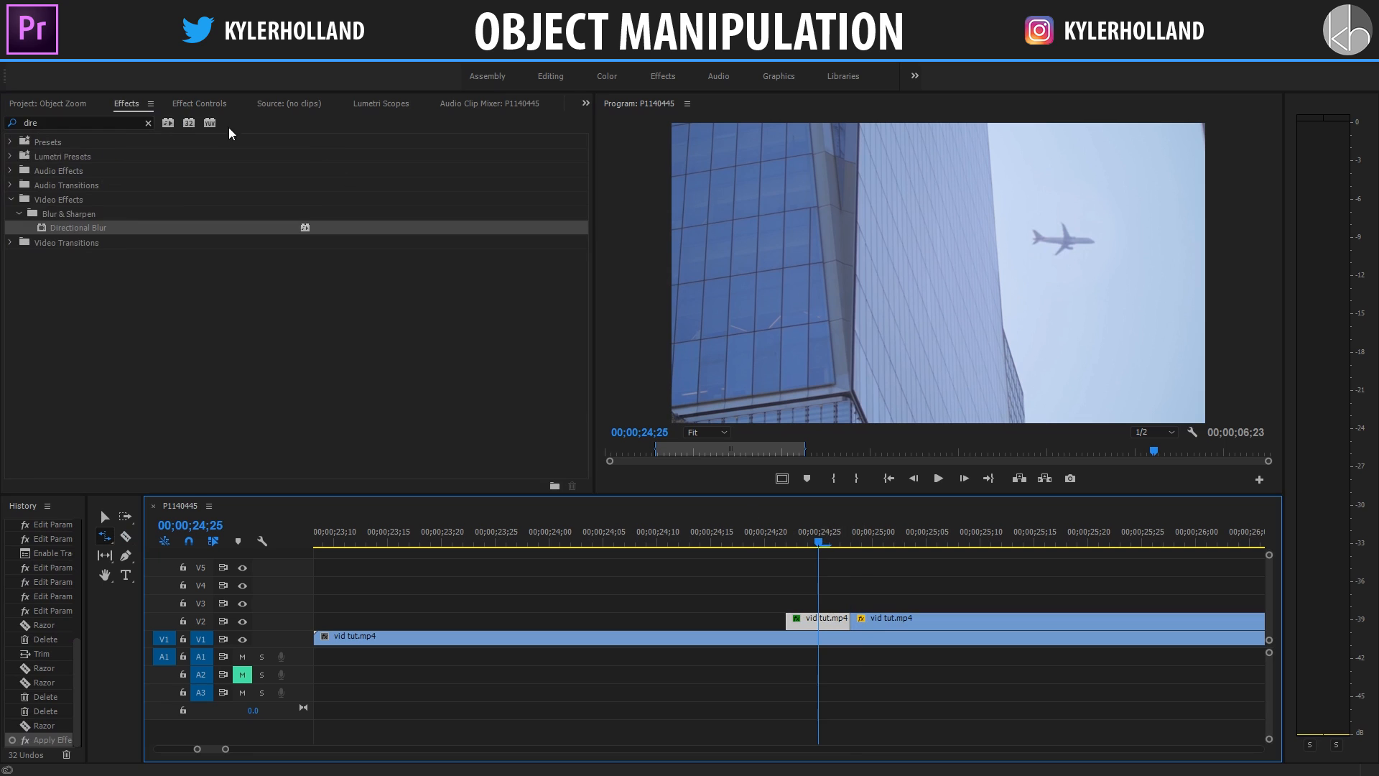
Step: Set the Directional Blur direction to 90° and the blur length to 25
left_click(199, 103)
scroll(381, 379, "down", 2)
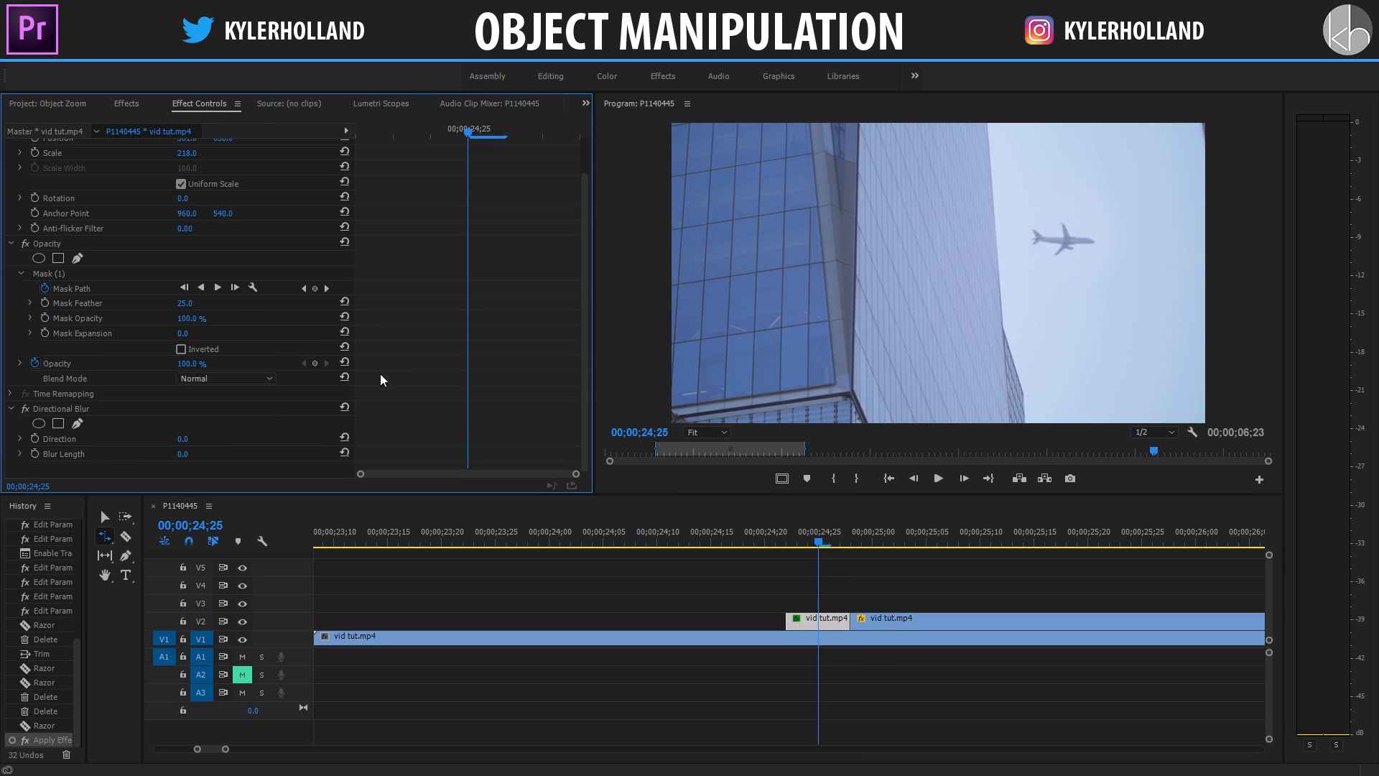
type("90")
key("Return")
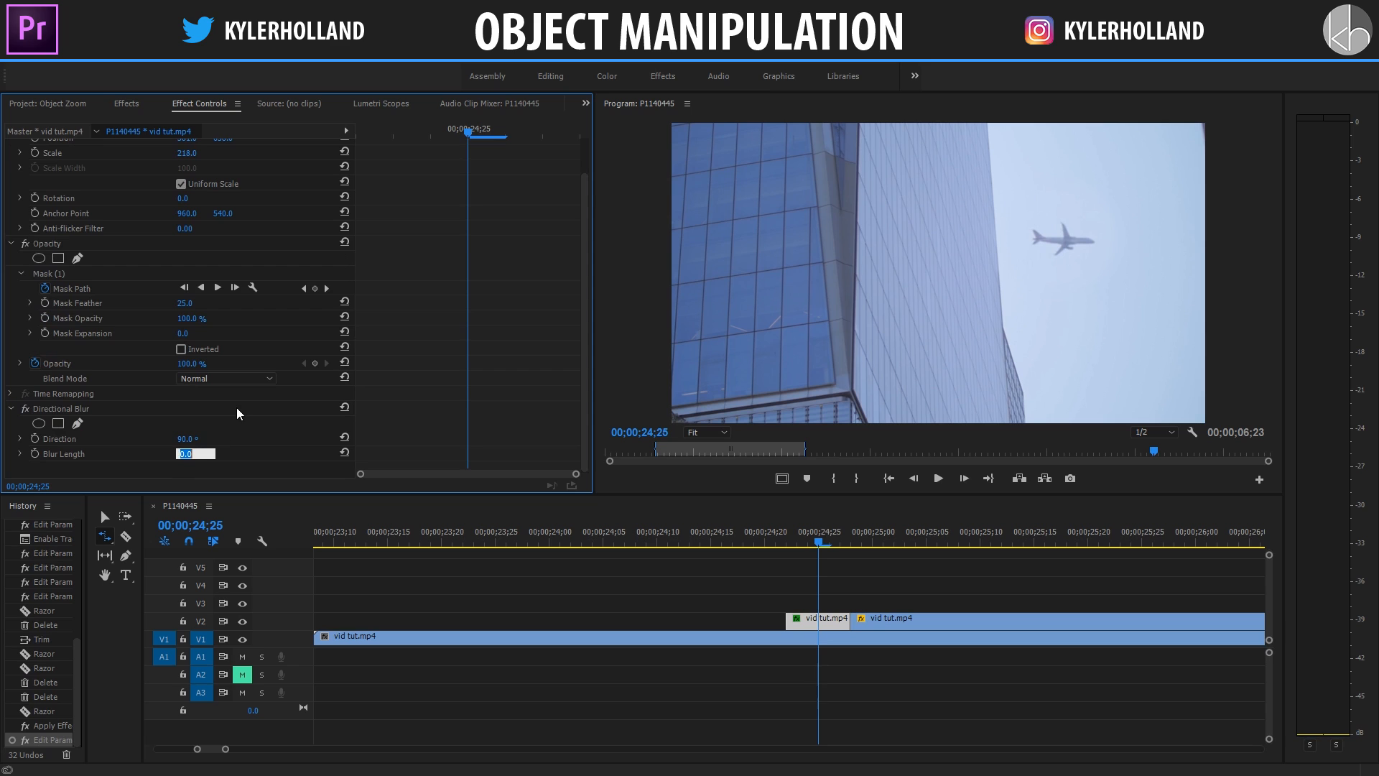
type("25")
key("Return")
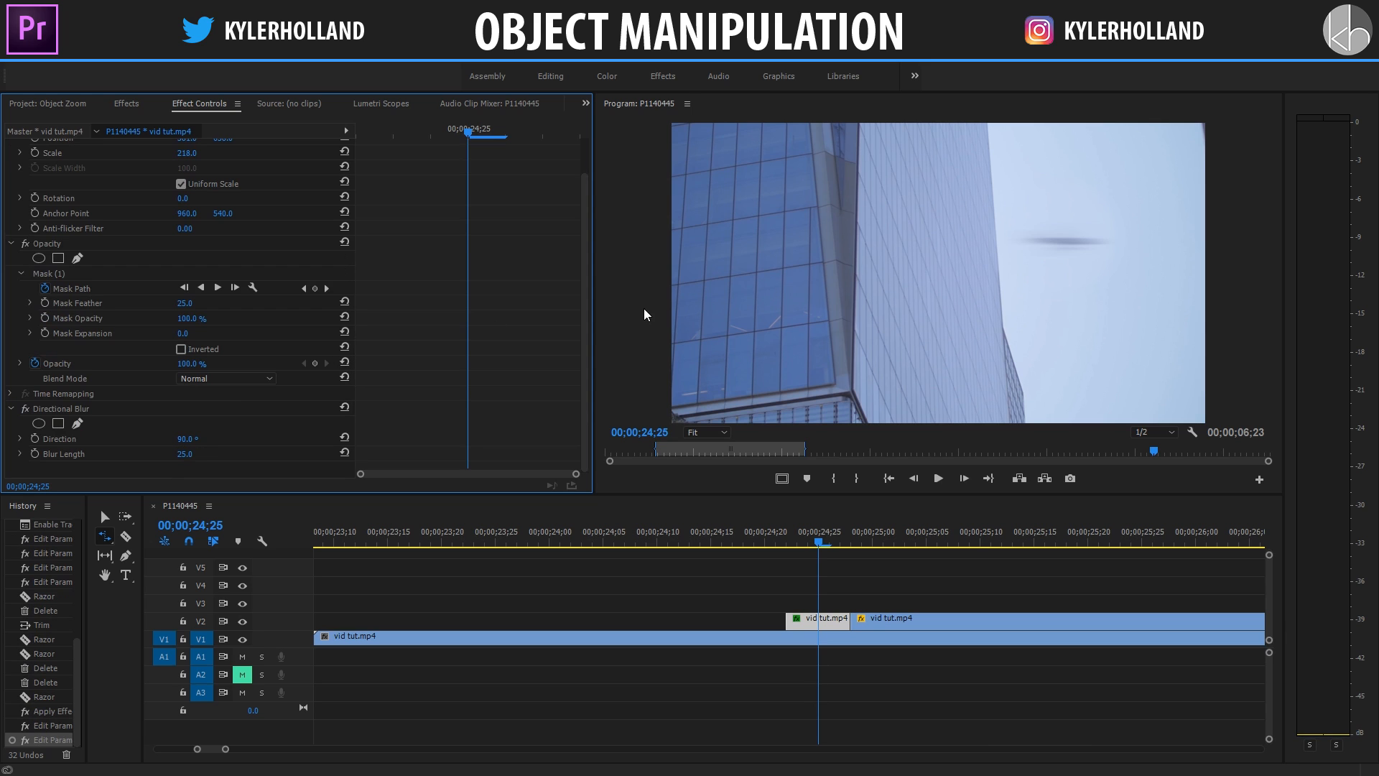
Step: Preview the blurred segment and trim its start forward to 00;00;24;25
left_click(701, 545)
key("space")
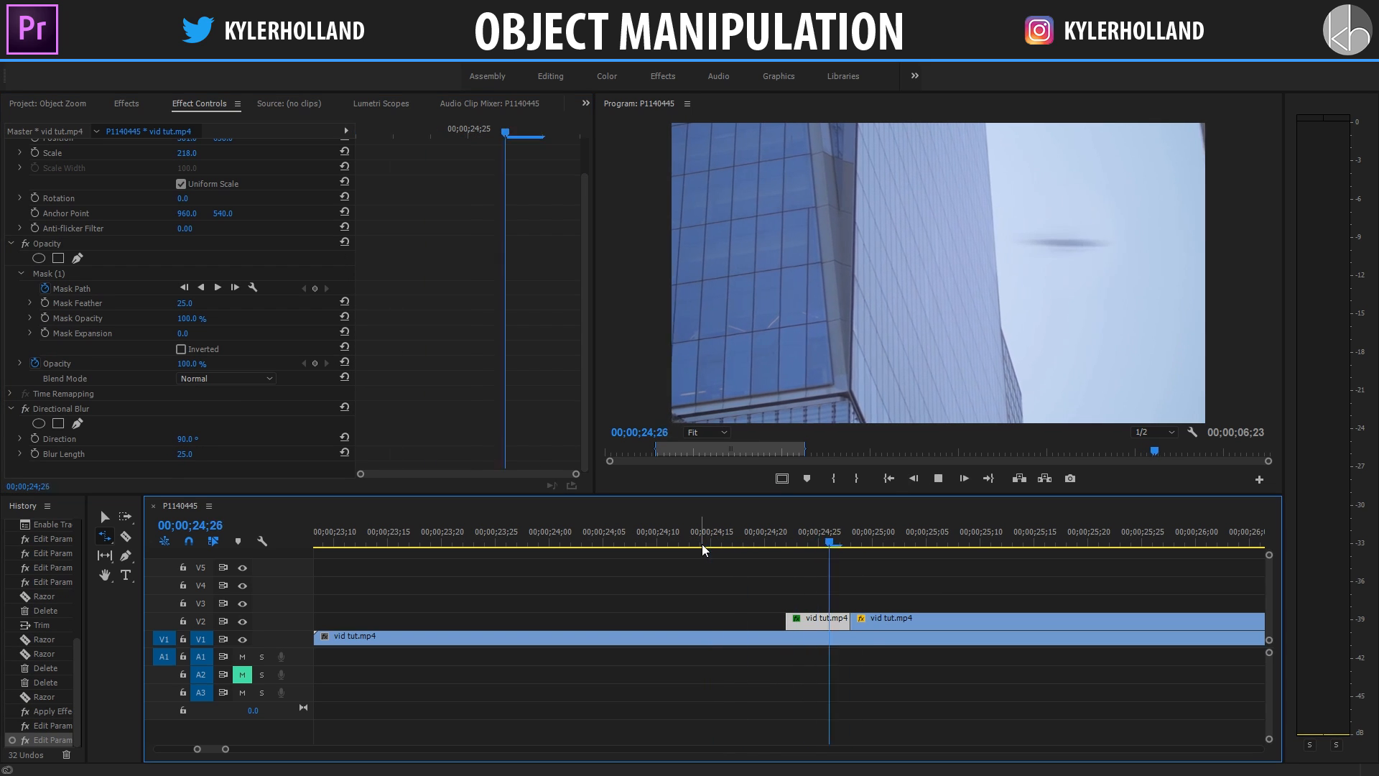
left_click_drag(703, 547, 828, 547)
key("v")
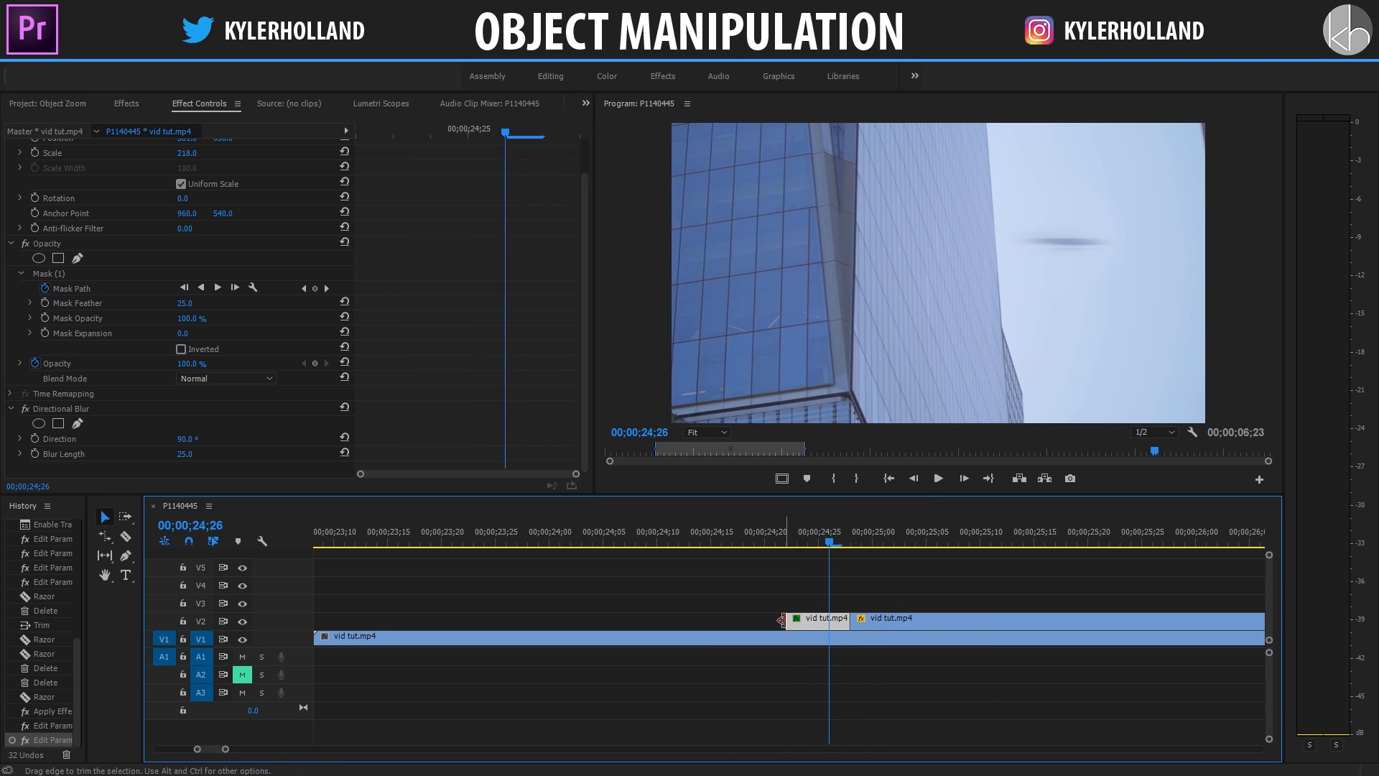
left_click_drag(804, 617, 834, 618)
Step: Play back the shortened blur transition and scrub past it to 00;00;24;29
key("space")
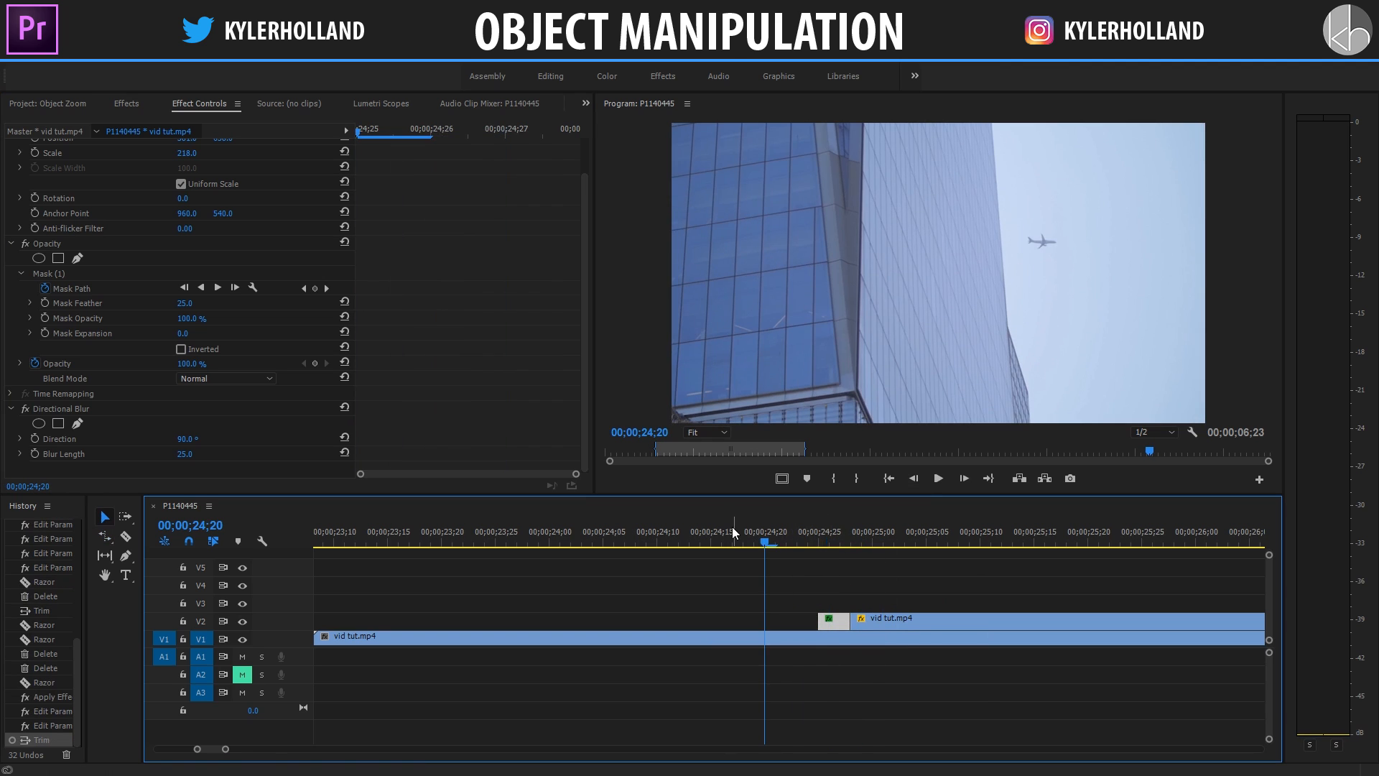
key("space")
left_click_drag(823, 534, 861, 532)
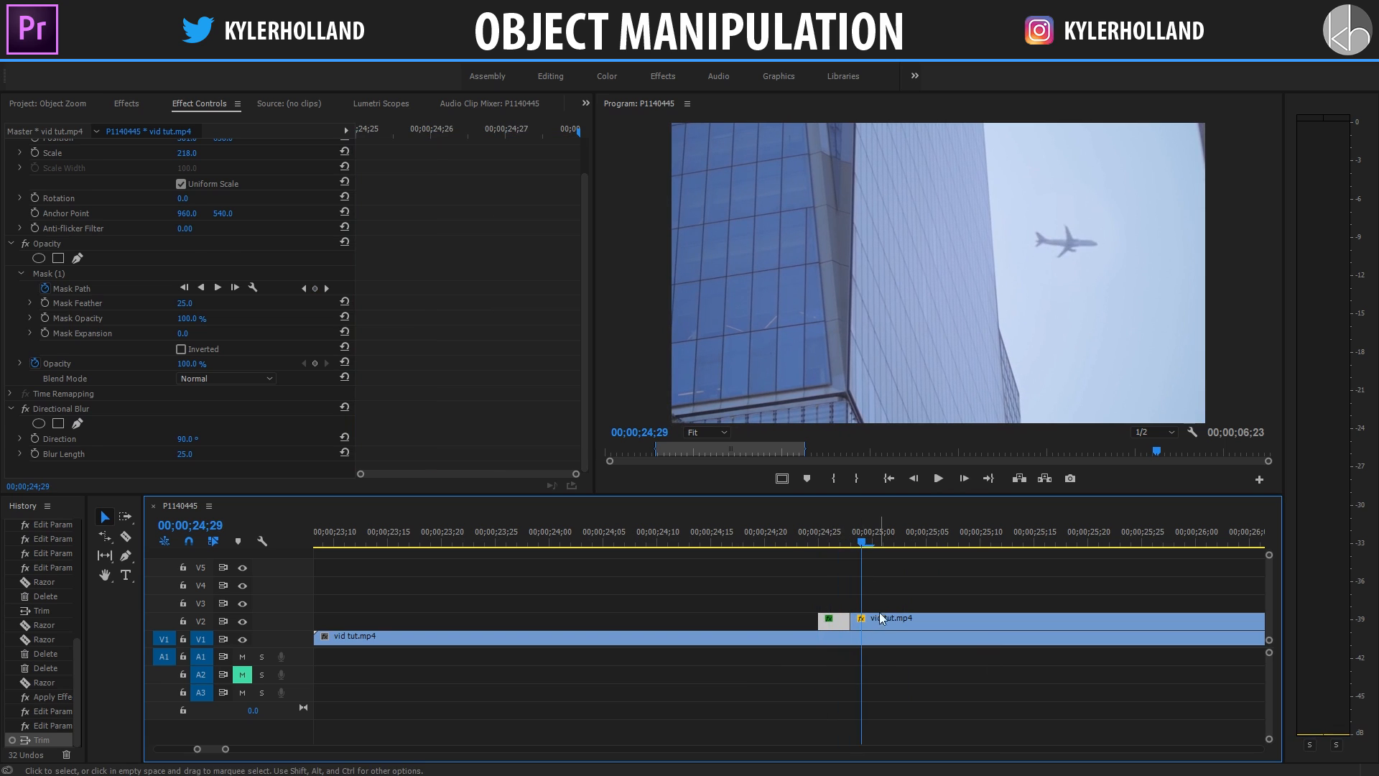
Step: Shift the enlarged airplane clip on V2 horizontally to a Position X value of 509
left_click(880, 612)
left_click(343, 127)
left_click_drag(227, 178, 155, 179)
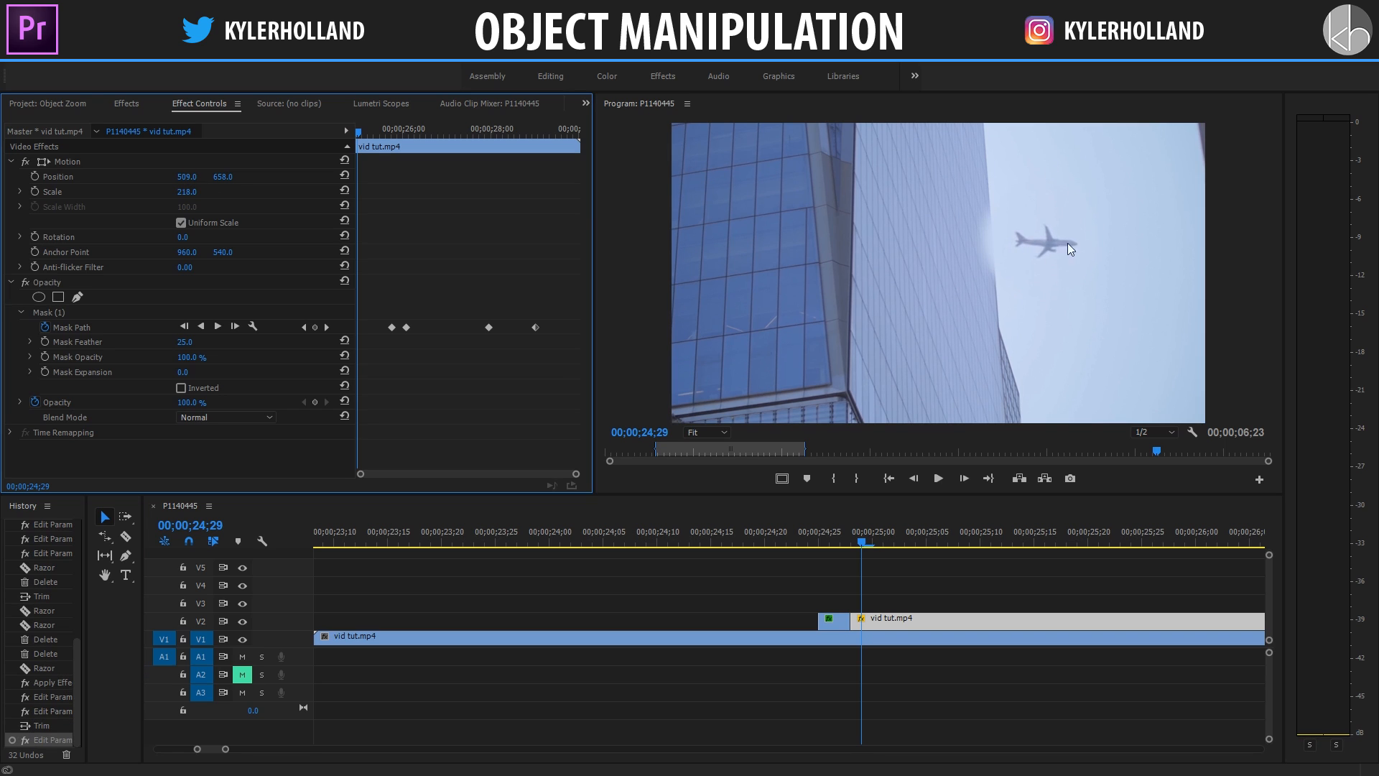
left_click(804, 583)
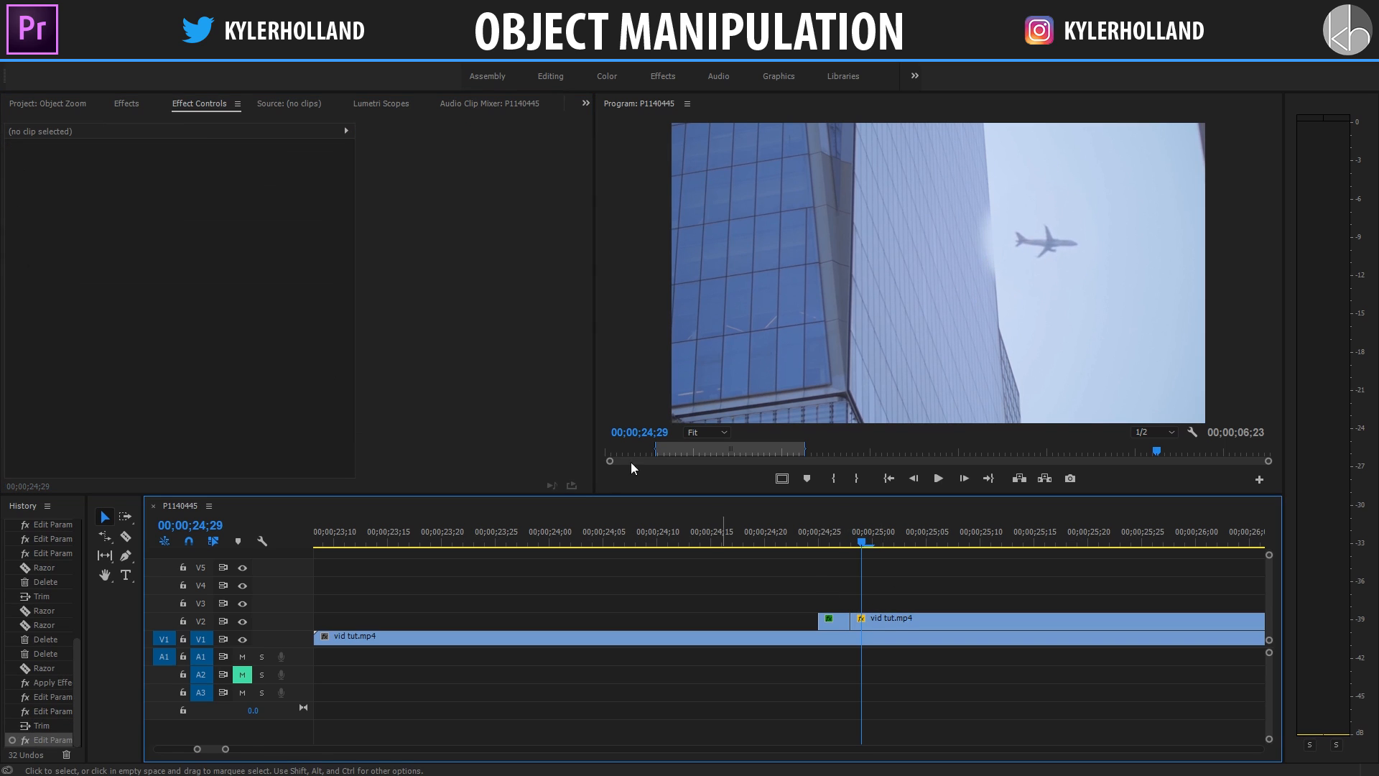
Step: Reshape the enlarged clip's mask at 00;00;24;29 by moving its left side inward, away from the building edge
left_click(882, 620)
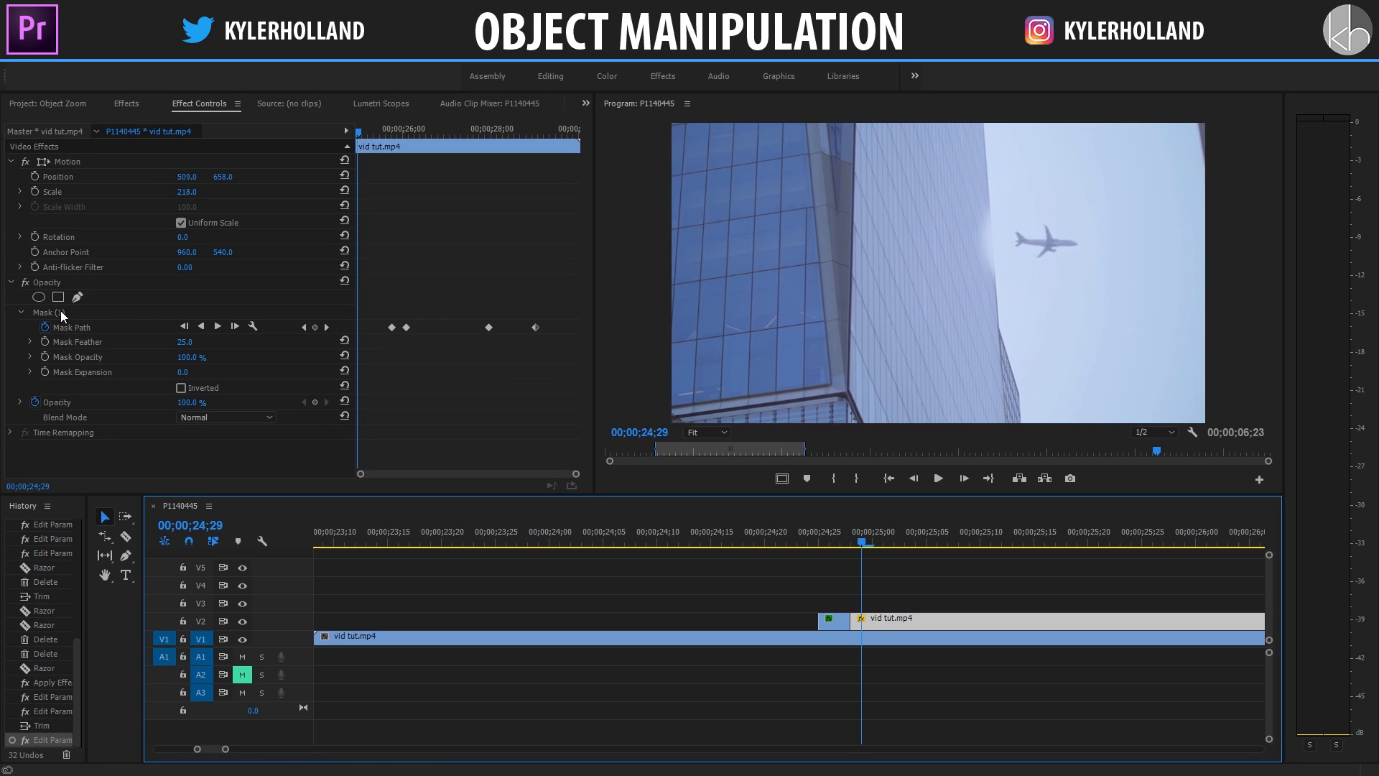
left_click(61, 313)
left_click_drag(984, 239, 1005, 239)
left_click(843, 575)
Step: Play back the enlarged airplane with the adjusted mask, and return the playhead to 00;00;26;00
left_click(774, 529)
key("space")
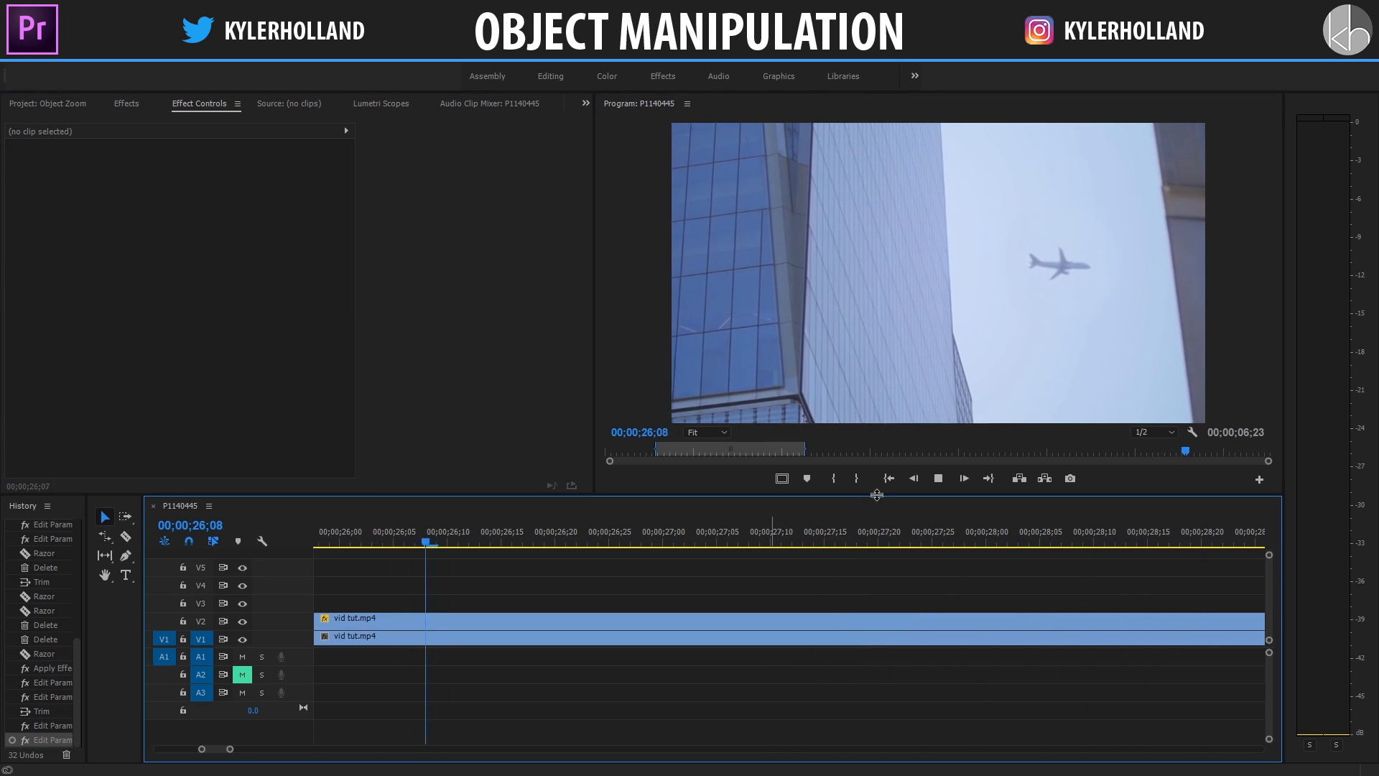
key("space")
left_click_drag(528, 537, 364, 548)
key("minus")
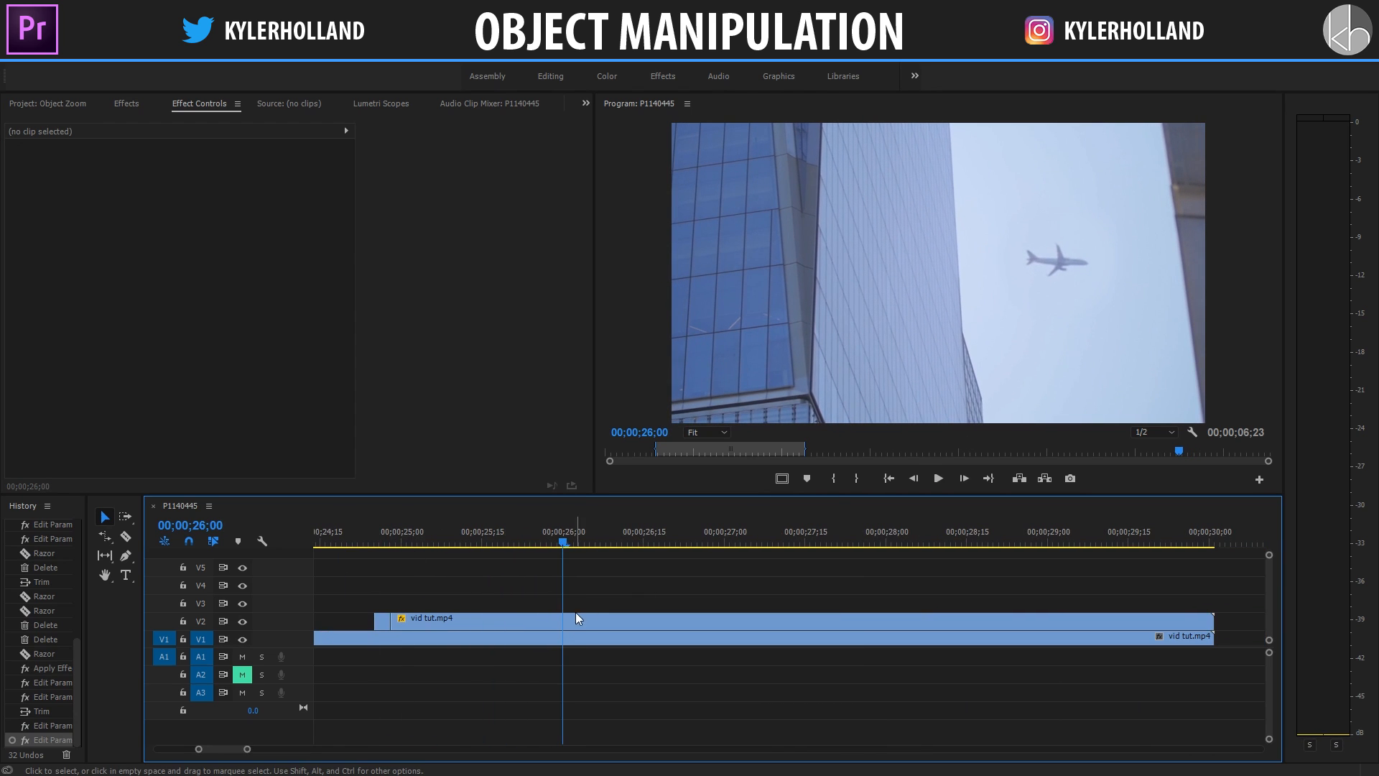
Step: Try rotating and repositioning the enlarged airplane clip at 00;00;26;00, and undo the changes
left_click(550, 619)
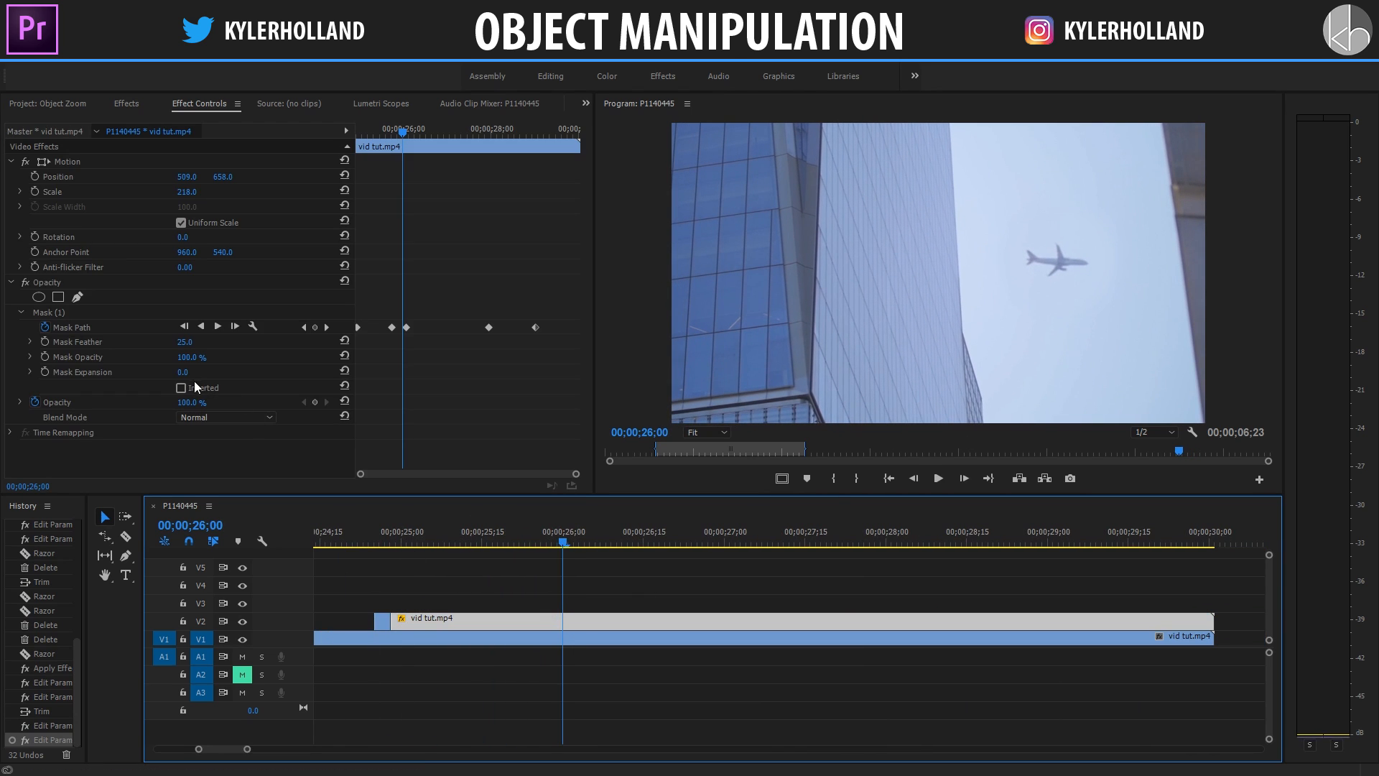
mouse_move(186, 237)
left_mouse_down()
mouse_move(172, 237)
mouse_move(211, 237)
left_mouse_up()
left_click_drag(186, 177, 228, 178)
key("ctrl+z")
key("ctrl+z")
key("ctrl+z")
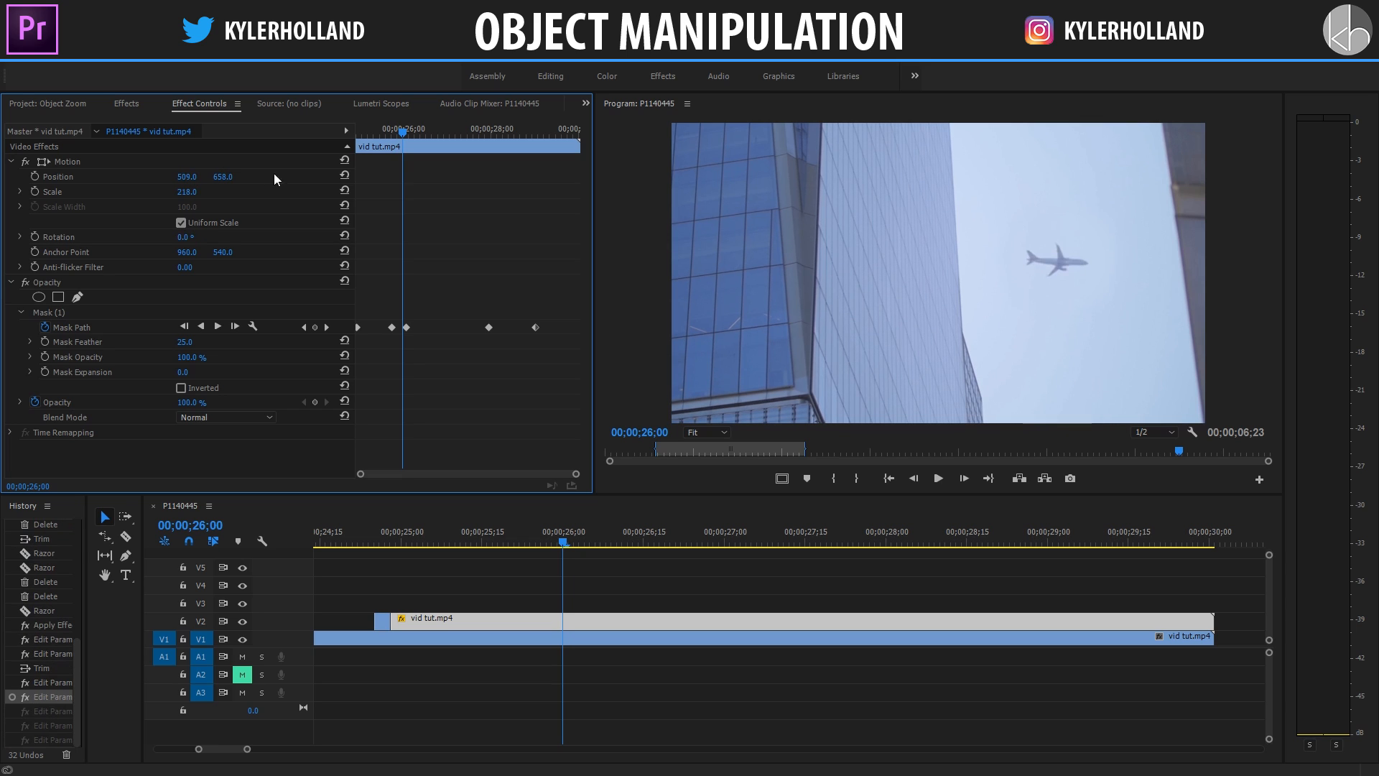
Step: Delete both airplane segments from V2 and duplicate the V1 clip onto V2 directly above the original
left_click(542, 619)
key("Delete")
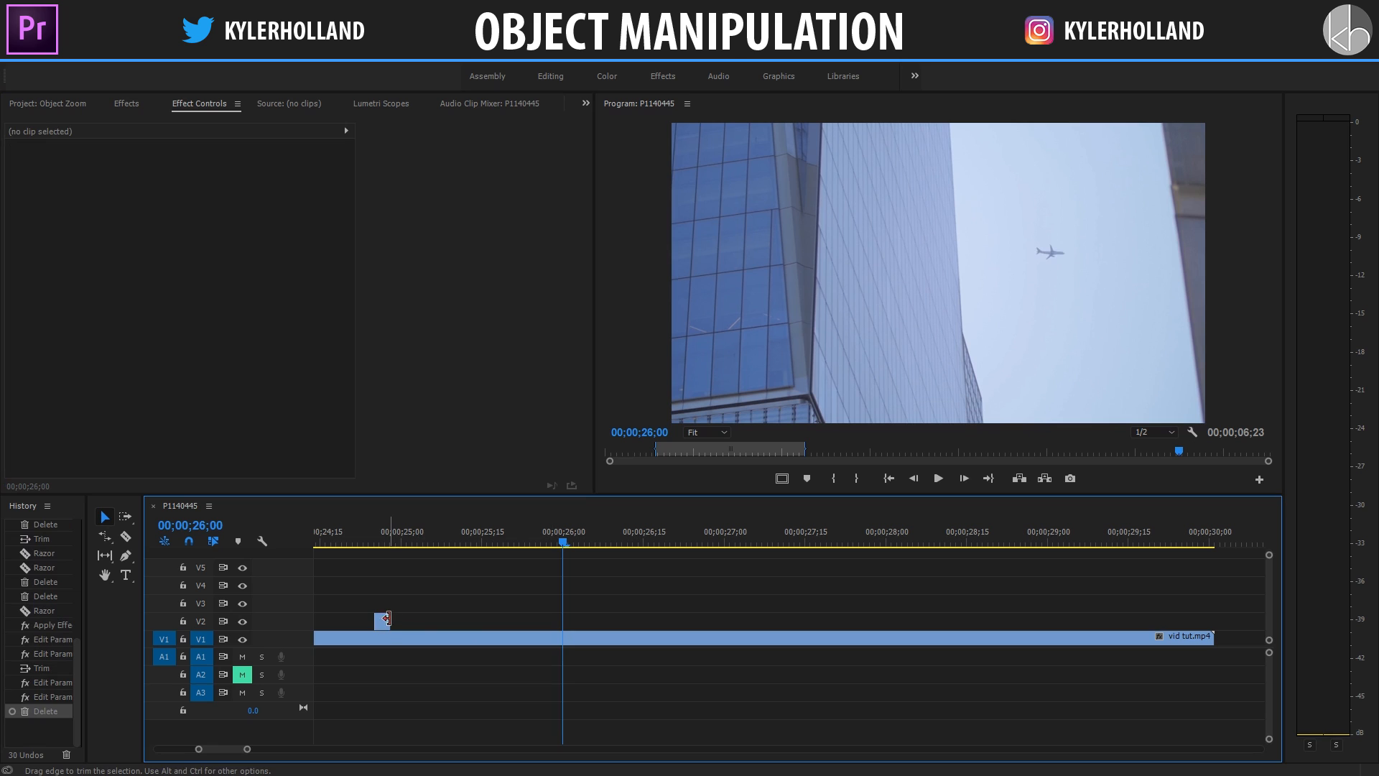
left_click_drag(602, 643, 593, 622)
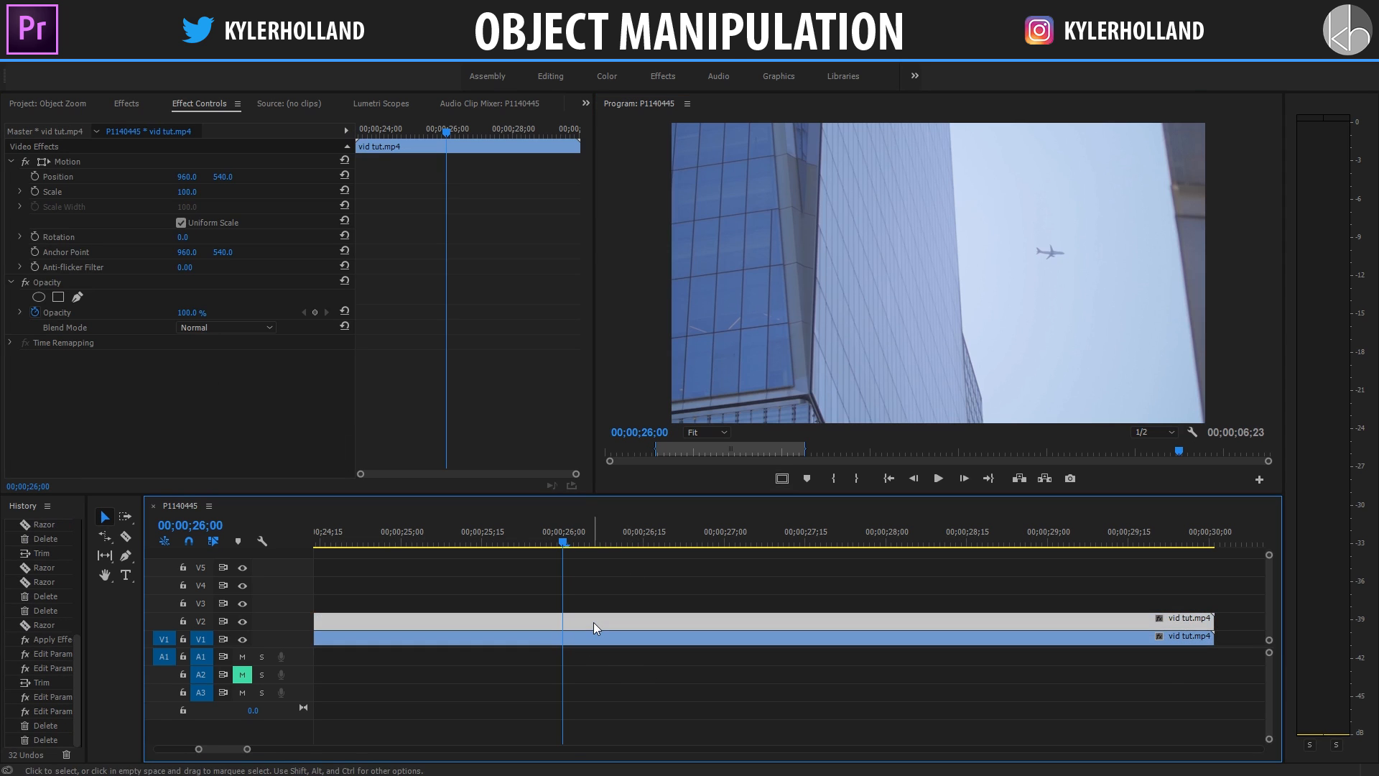
Step: Add a rectangular opacity mask to the V2 copy over clear sky below the airplane, with a mask feather of 25
left_click(58, 298)
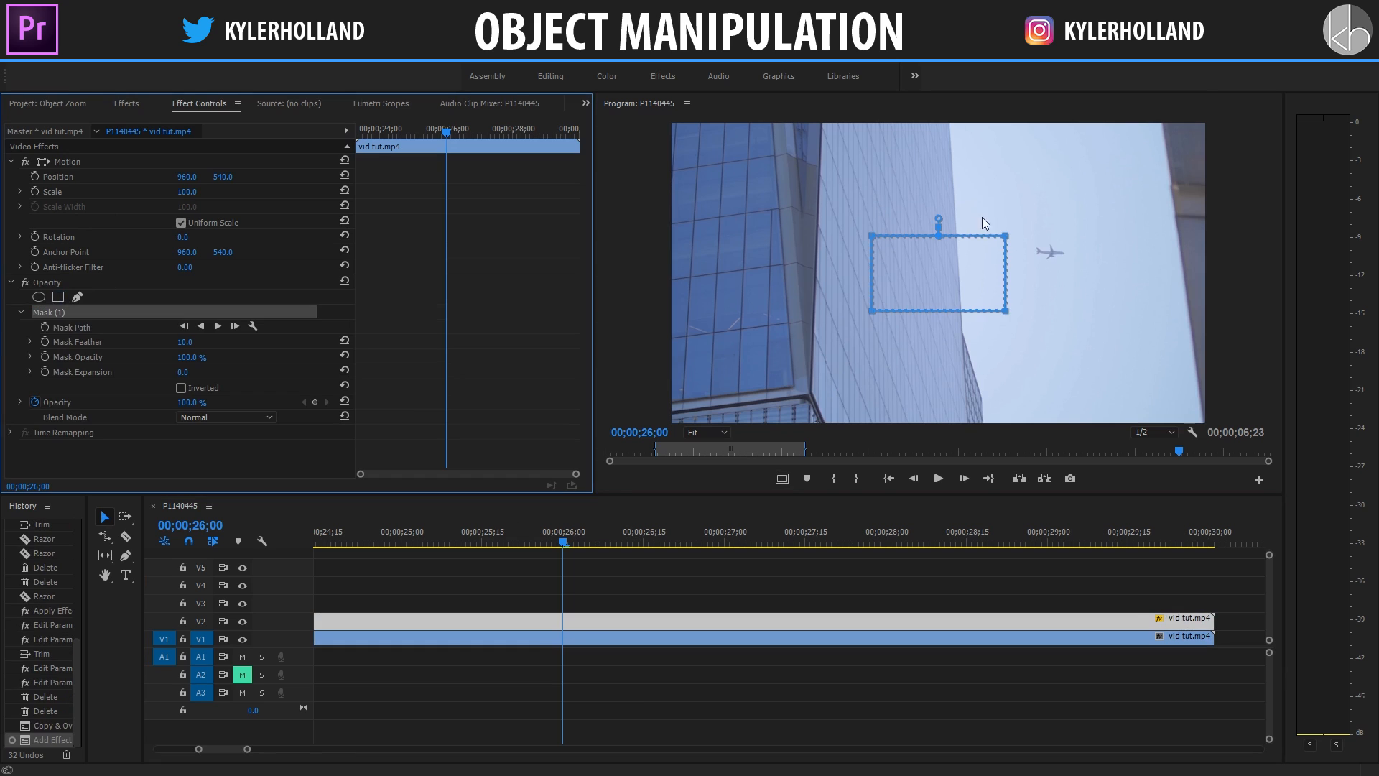
left_click_drag(991, 261, 1099, 323)
left_click(188, 342)
type("25")
key("Return")
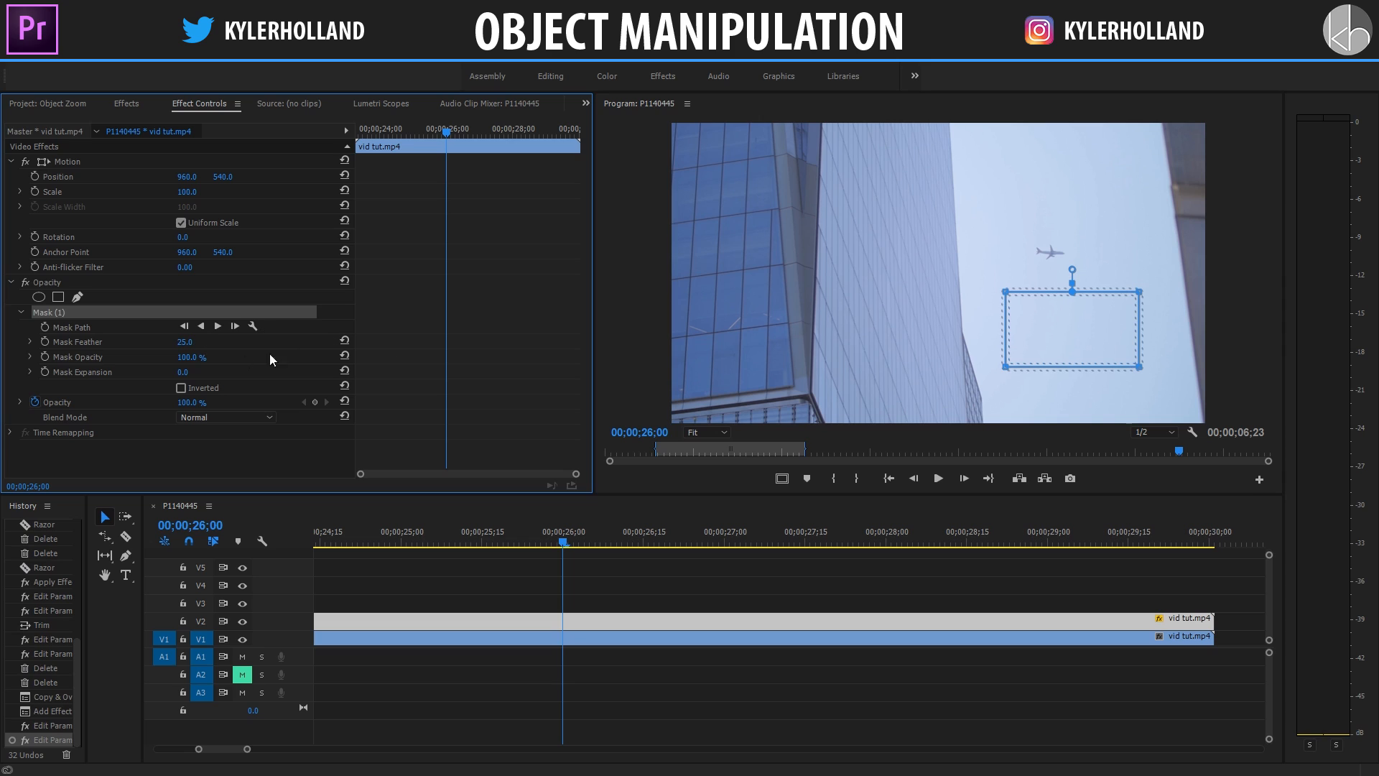
Step: Raise the mask feather to 100 and set the clip's Position to 940, 277 so the sky patch covers the airplane
key("Return")
left_click(302, 510)
left_click_drag(187, 178, 24, 177)
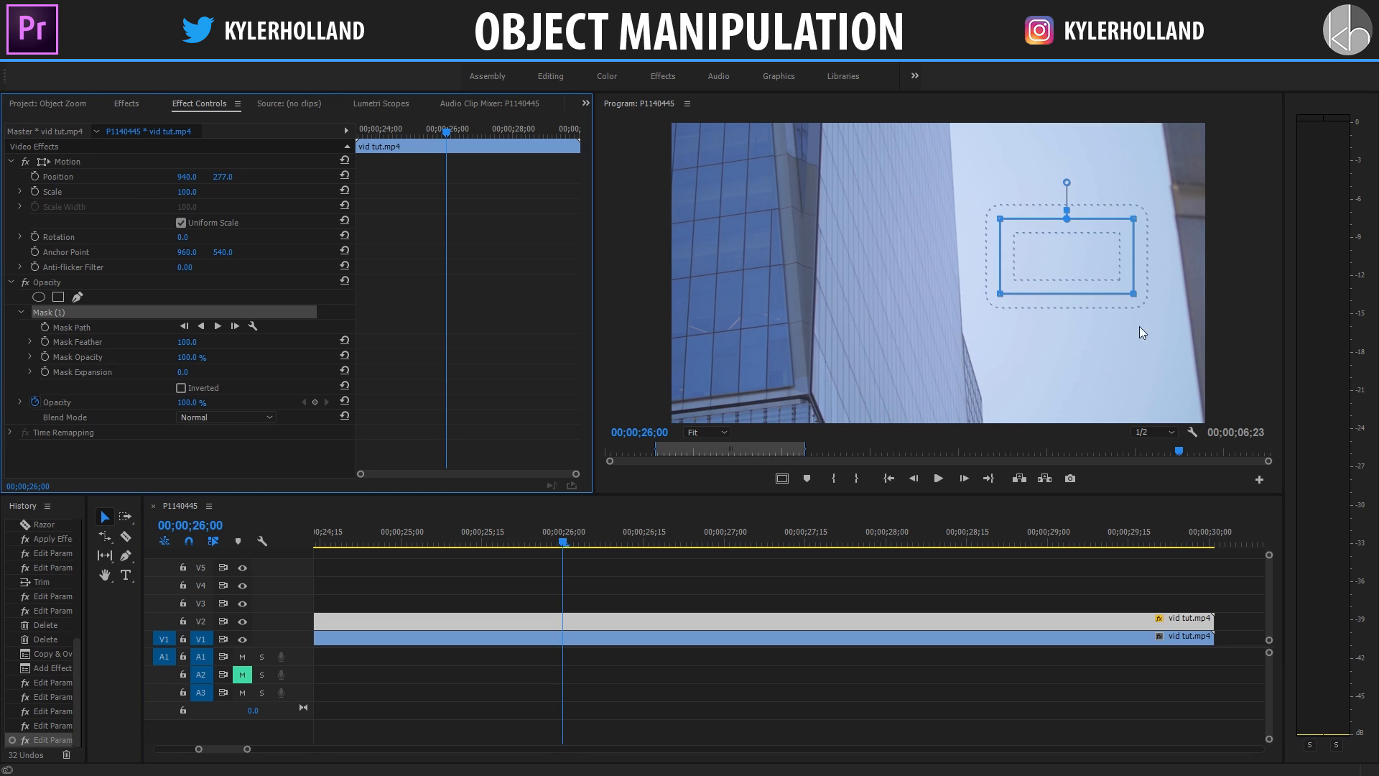
Step: Play back the clip from 00;00;25;11 to check that the sky patch keeps the airplane hidden
left_click_drag(572, 536, 460, 537)
left_click(723, 575)
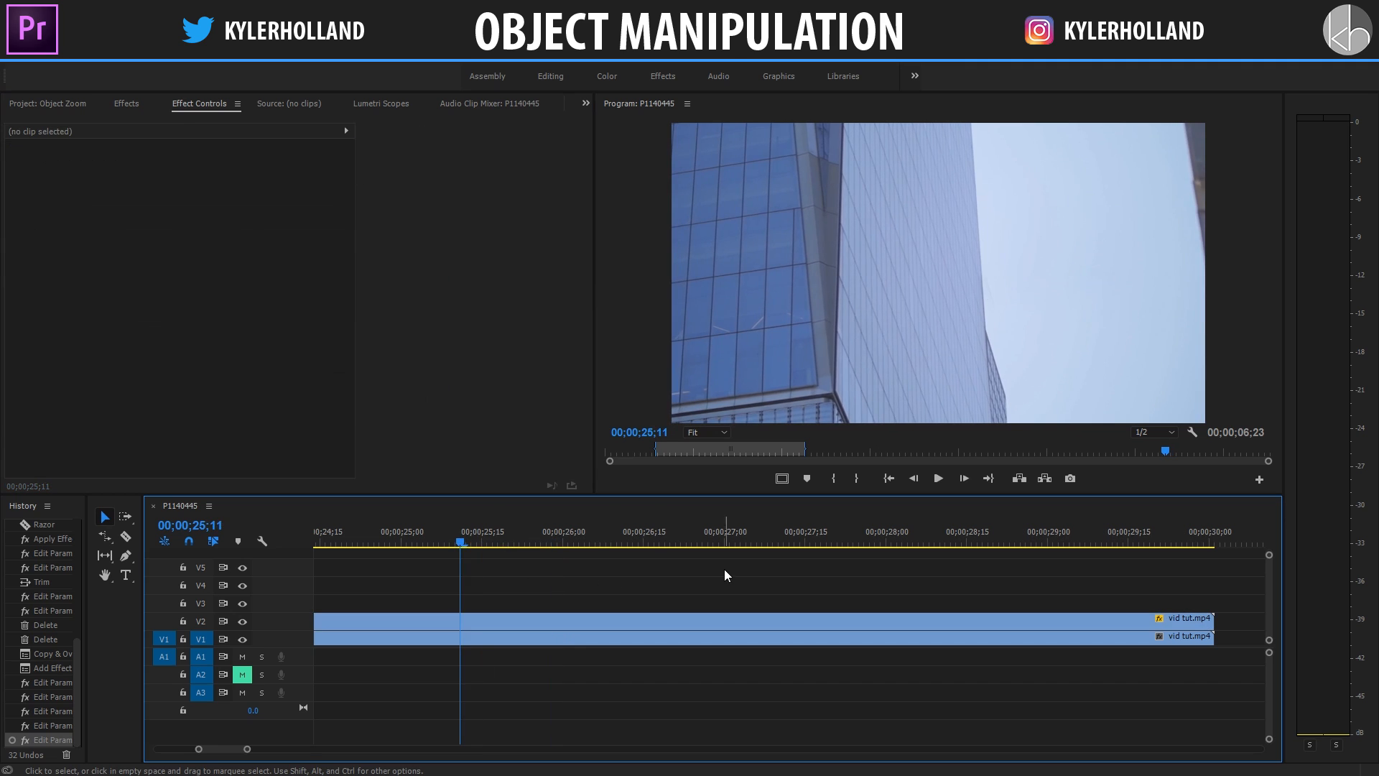
key("space")
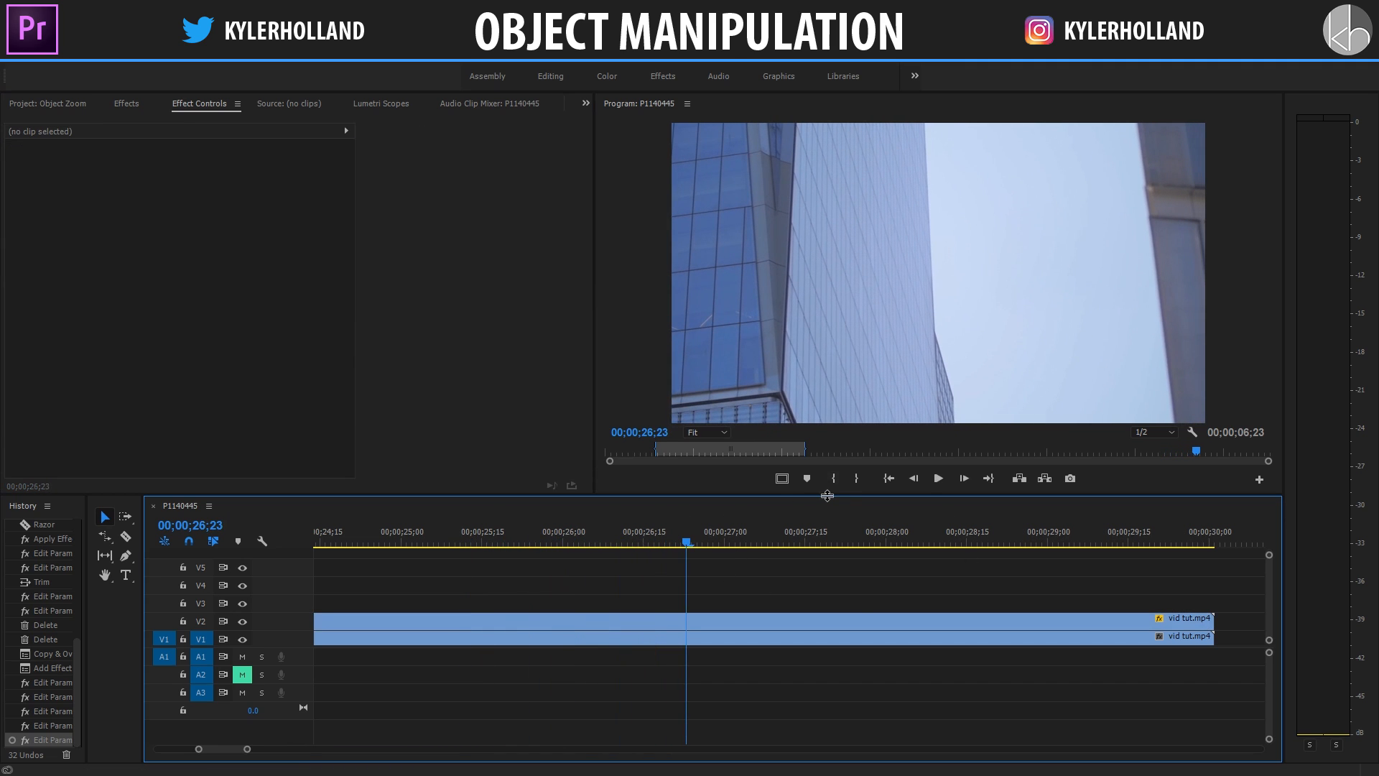
left_click_drag(696, 545, 805, 510)
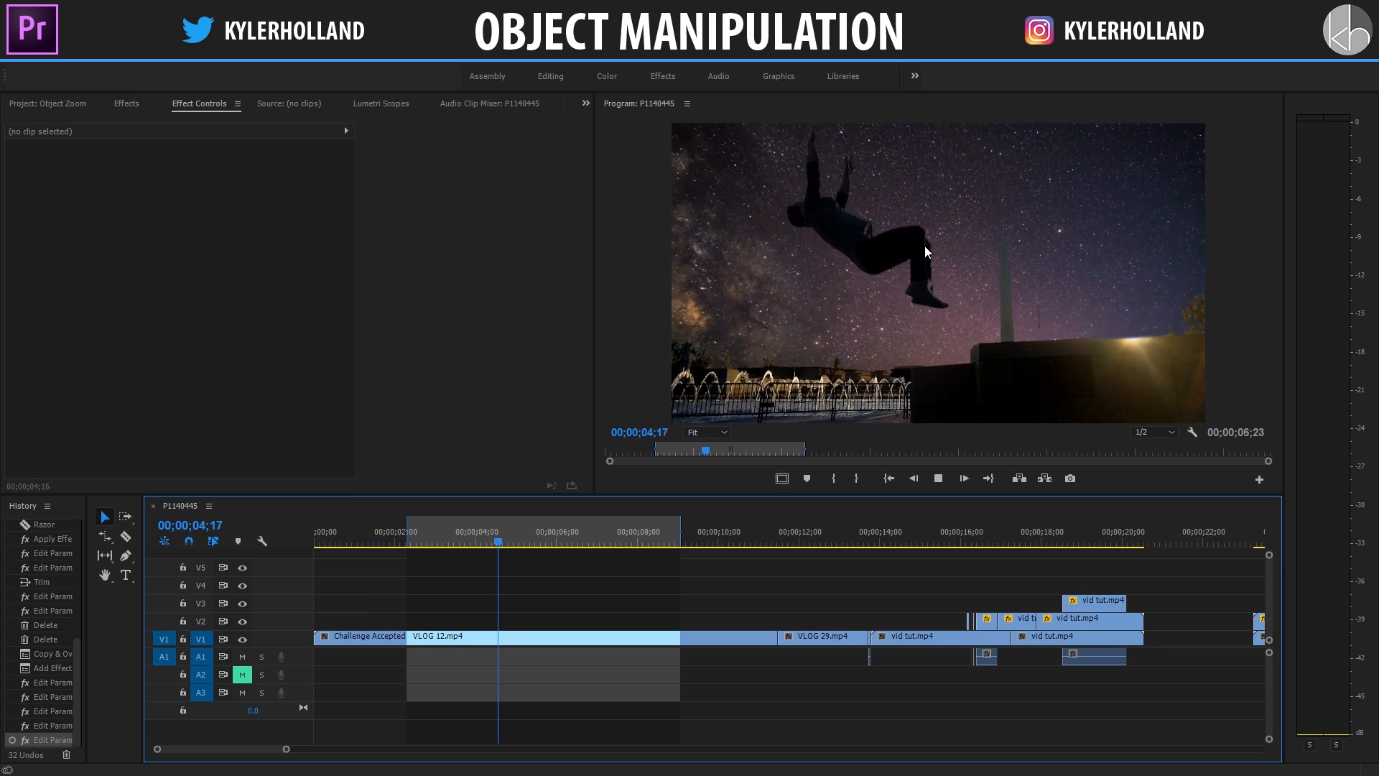
Step: Play back the VLOG 12.mp4 example clip from about 00;00;03;06 to review its finished effect
left_click(480, 546)
left_click_drag(479, 547, 448, 544)
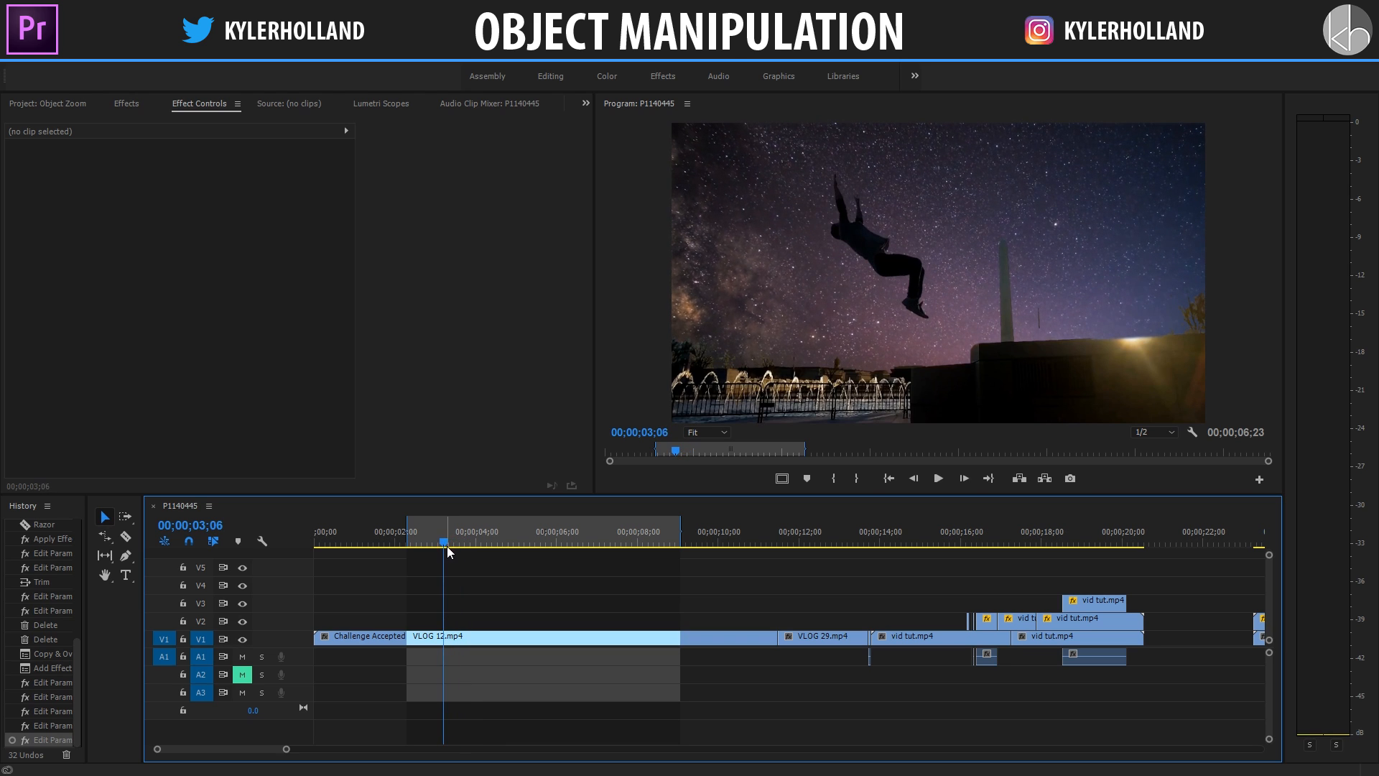
key("space")
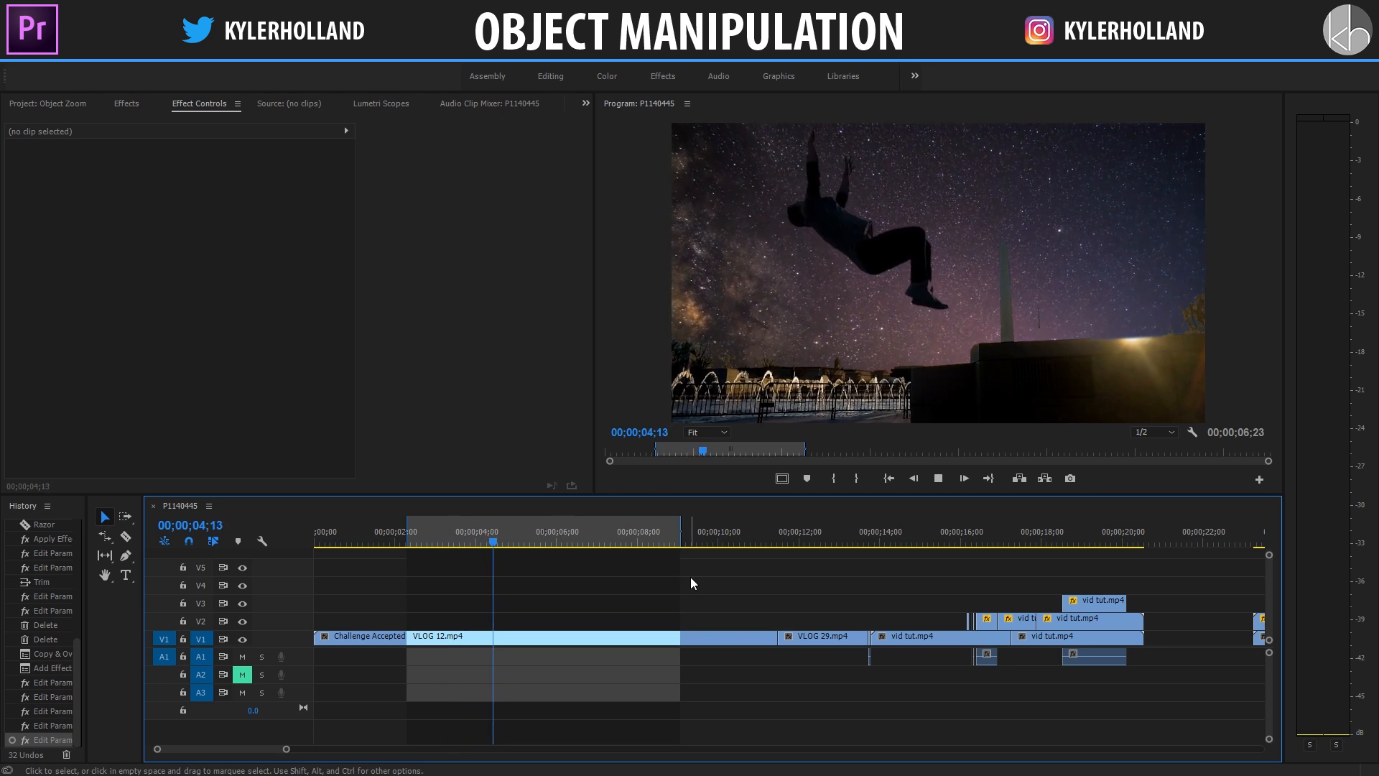